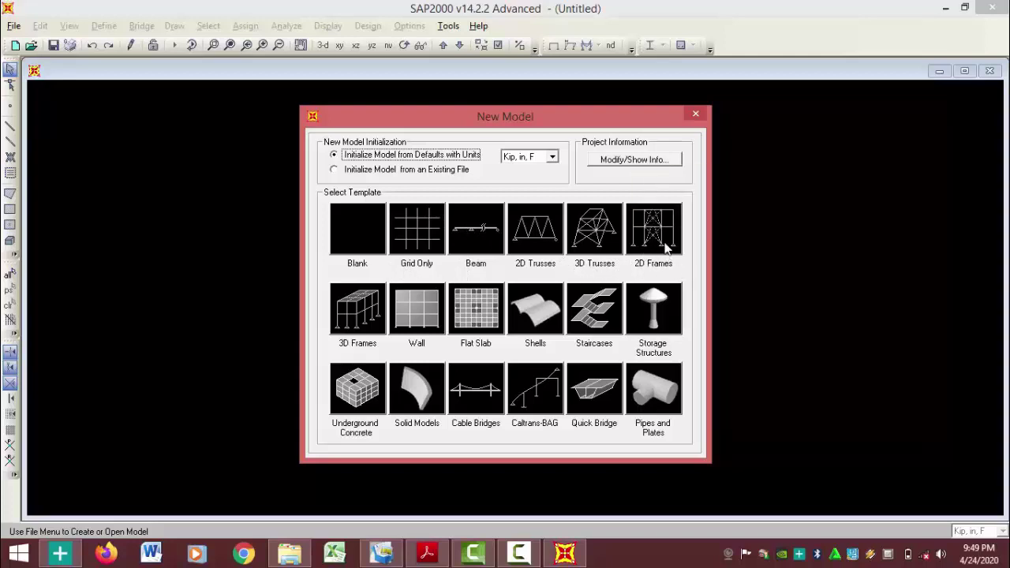
# - Set the new model's units to KN, m, C and start it from the 2D Frames template
pyautogui.click(552, 157)
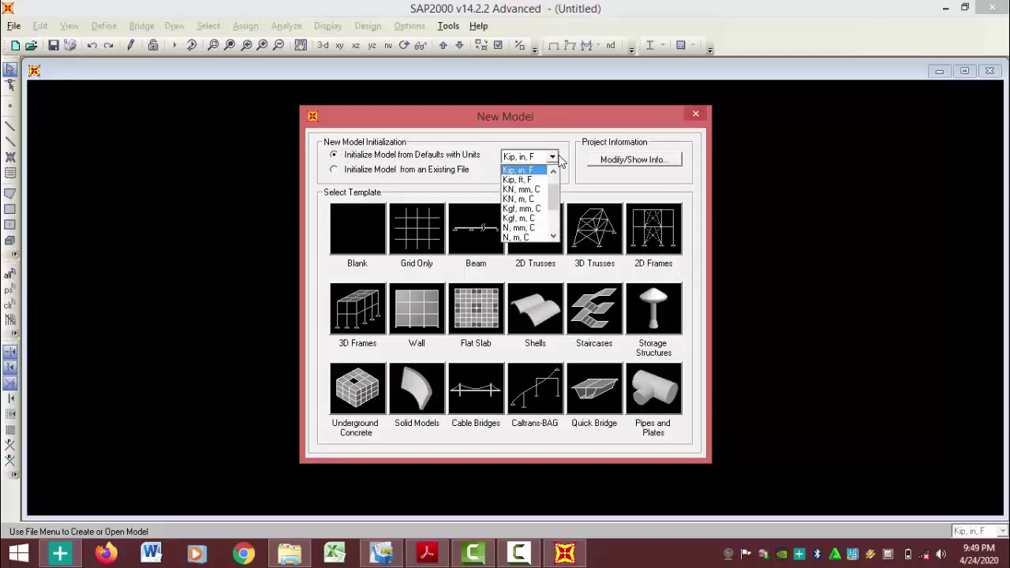
pyautogui.click(540, 199)
pyautogui.click(655, 225)
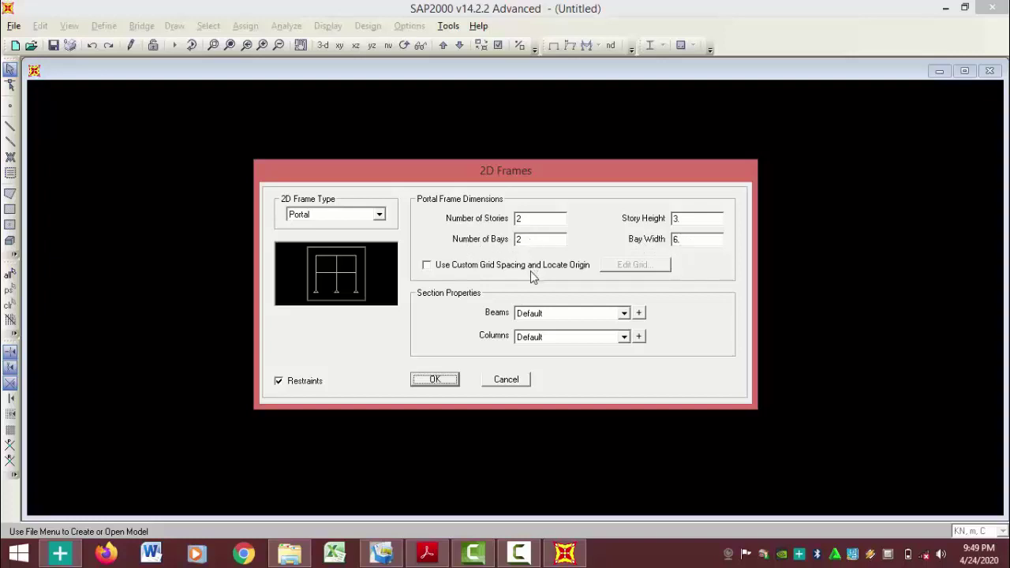
# - Consult the frame problem in the Structural Analysis PDF and set the portal frame to 1 story with a 4.5 m story height
pyautogui.click(577, 555)
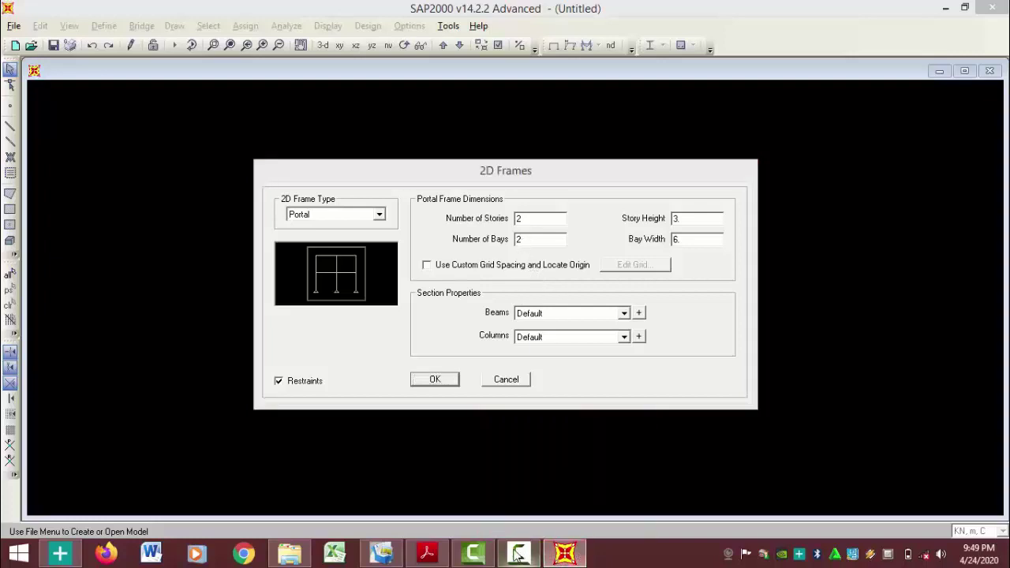
pyautogui.click(427, 555)
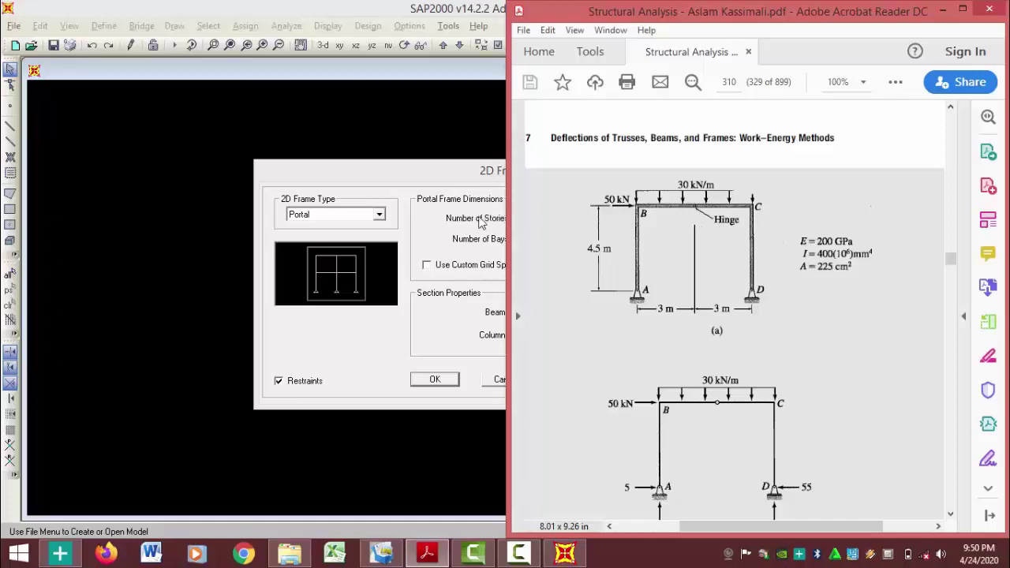
pyautogui.click(477, 221)
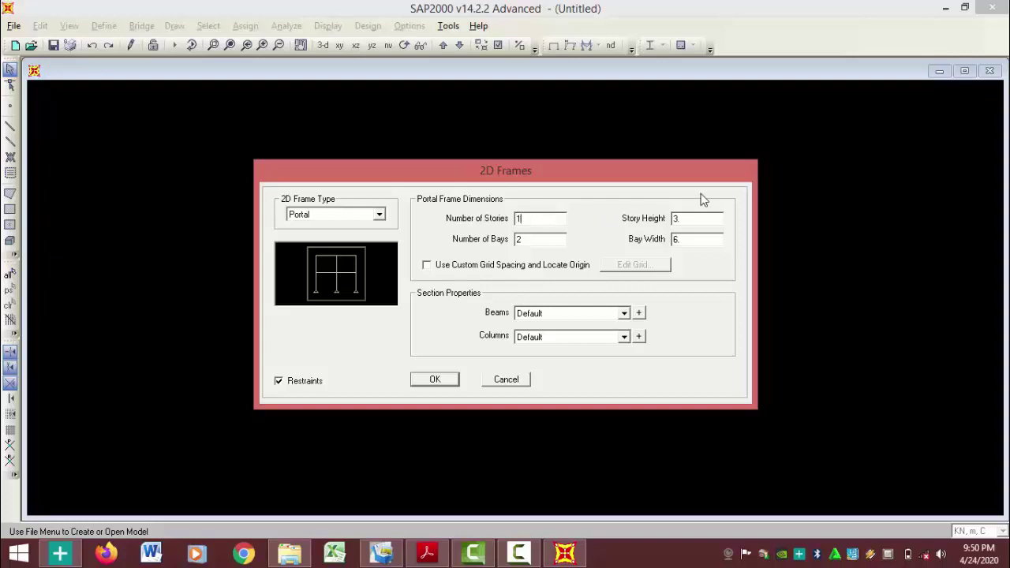
pyautogui.doubleClick(694, 218)
pyautogui.click(567, 557)
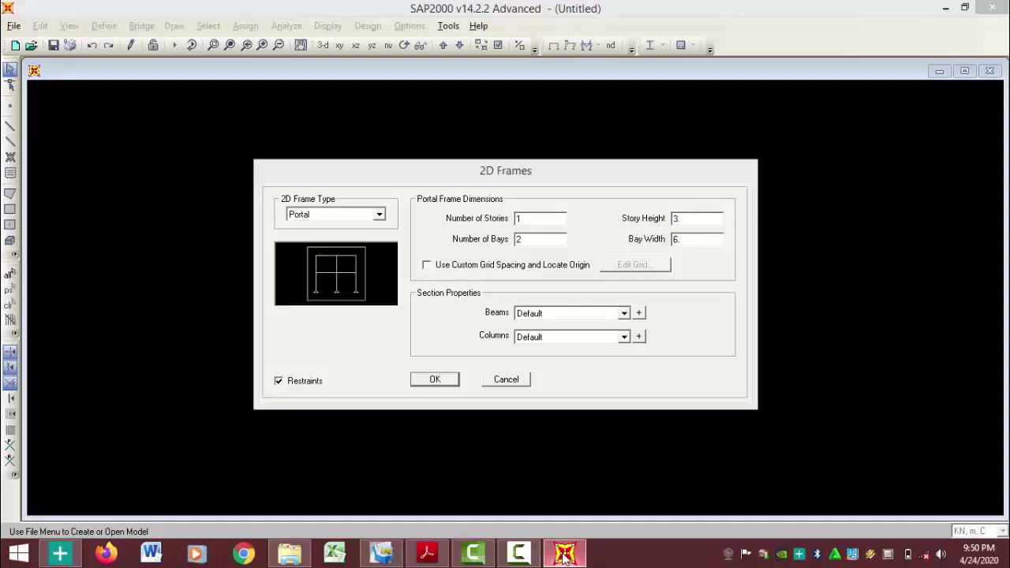
pyautogui.click(427, 554)
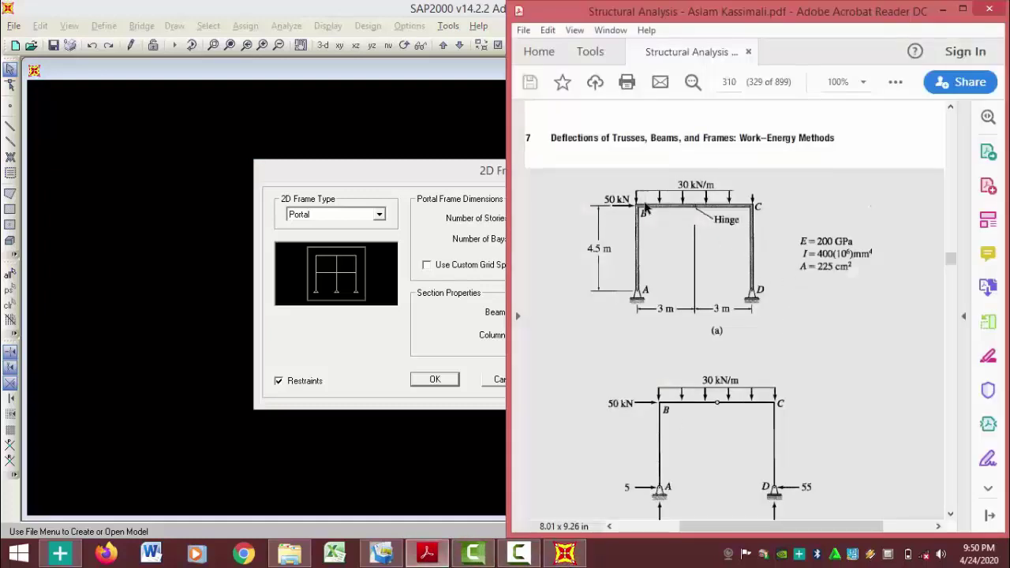
pyautogui.hotkey('alt', 'Tab')
pyautogui.write('4.5')
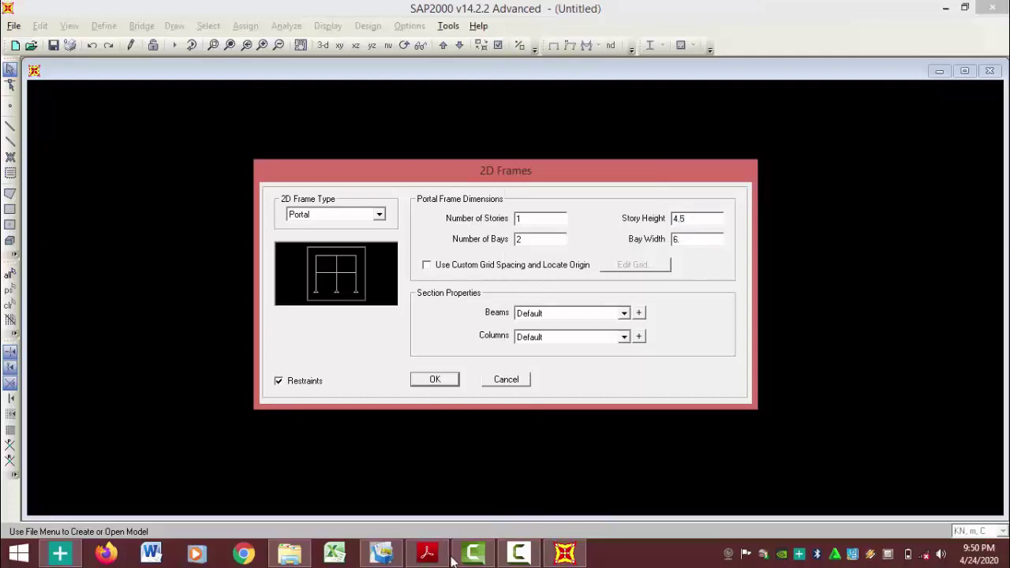
# - Set 2 bays with a 3 m bay width, checking against the PDF figure, and create the portal frame
pyautogui.click(427, 554)
pyautogui.click(427, 555)
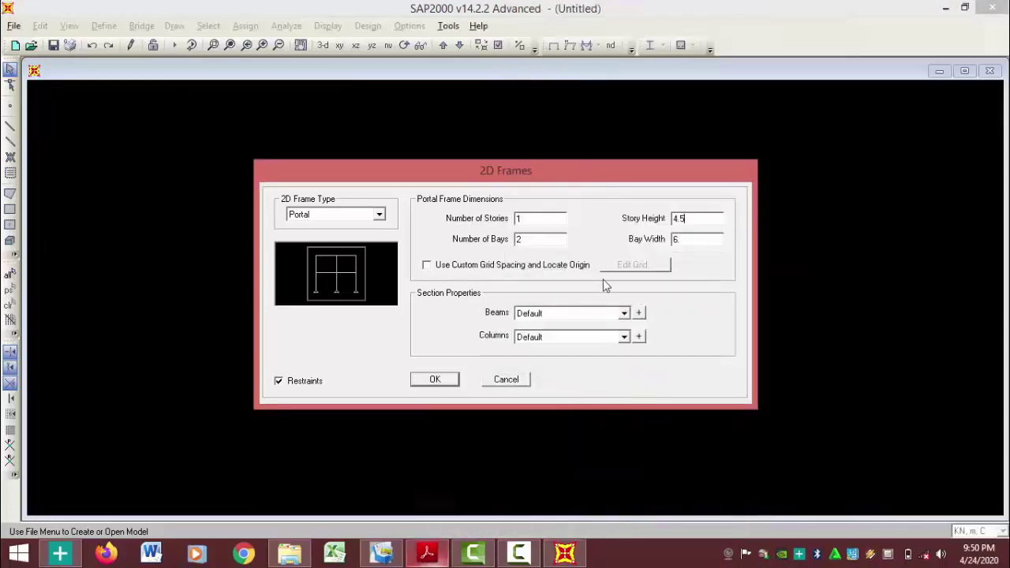
pyautogui.press('Tab')
pyautogui.write('1')
pyautogui.press('Tab')
pyautogui.moveTo(427, 556)
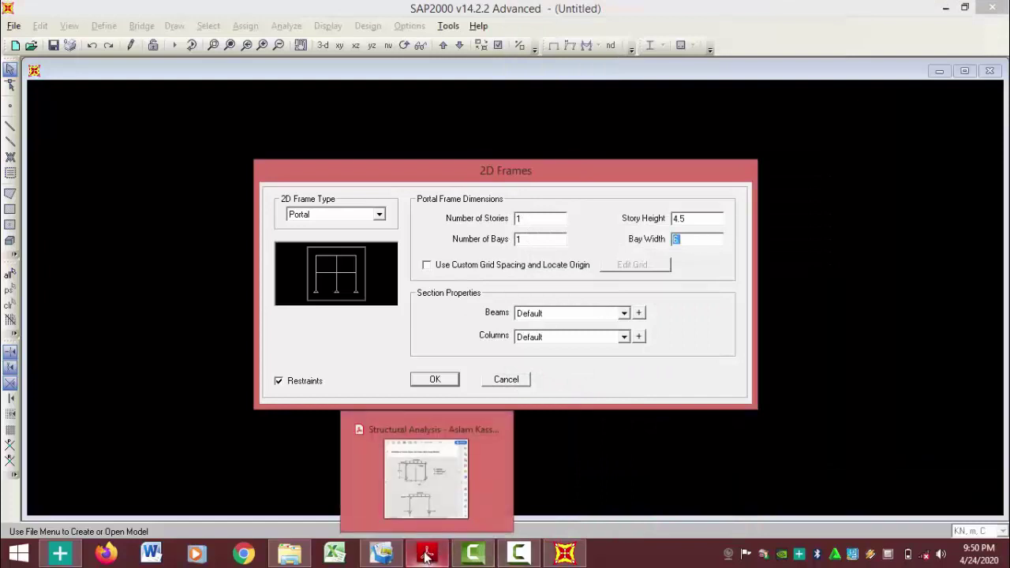
pyautogui.doubleClick(537, 242)
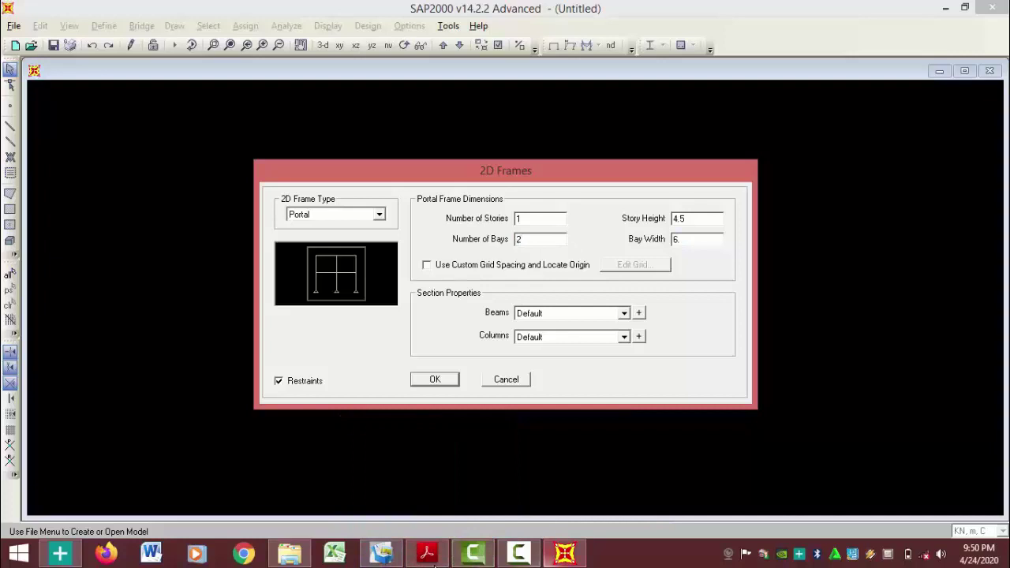
pyautogui.click(431, 557)
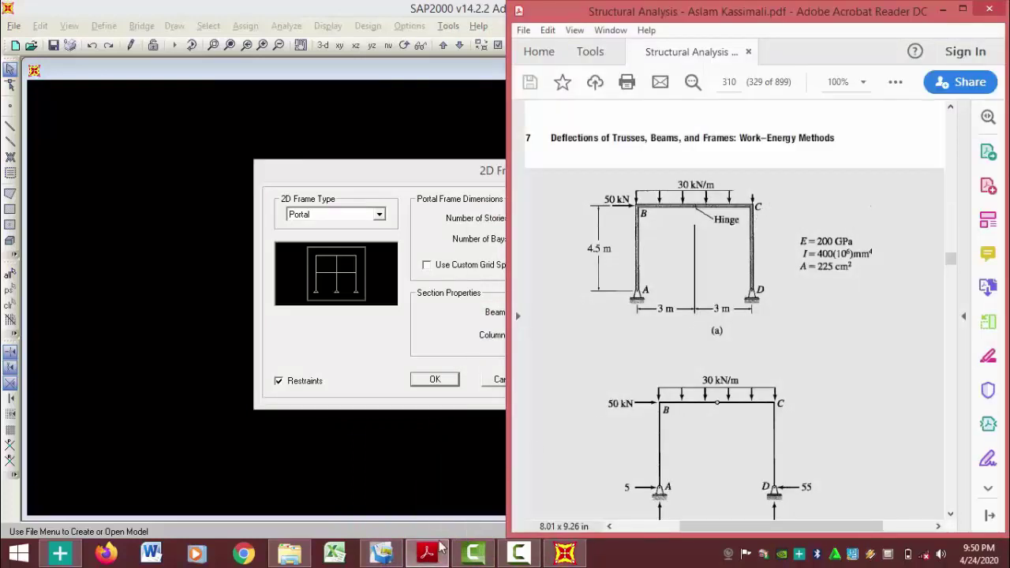
pyautogui.click(446, 549)
pyautogui.write('3')
pyautogui.click(456, 382)
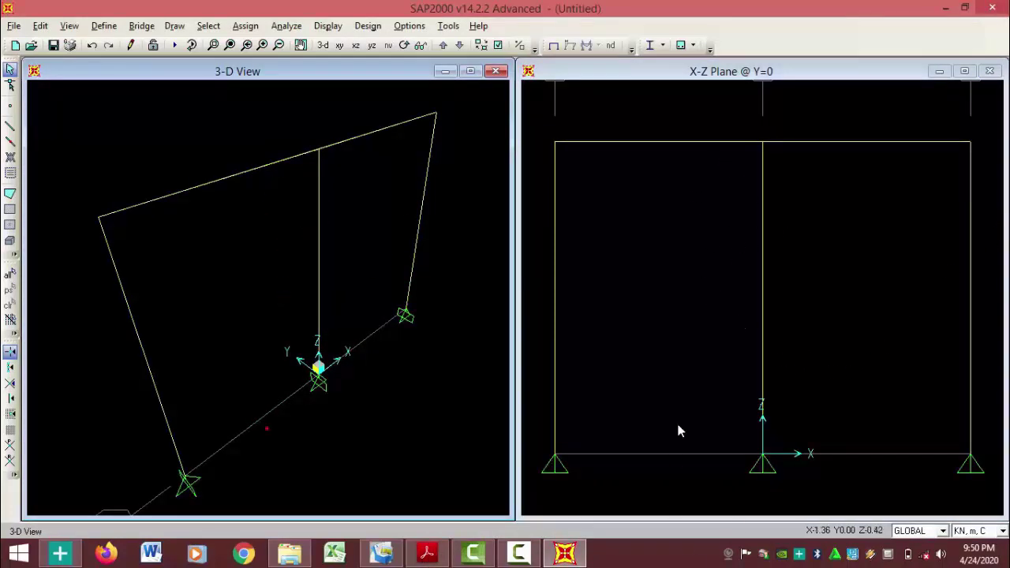
# - Check the length and joint coordinates of the middle column and the left beam segment in their line information
pyautogui.click(762, 288)
pyautogui.rightClick(763, 281)
pyautogui.click(355, 119)
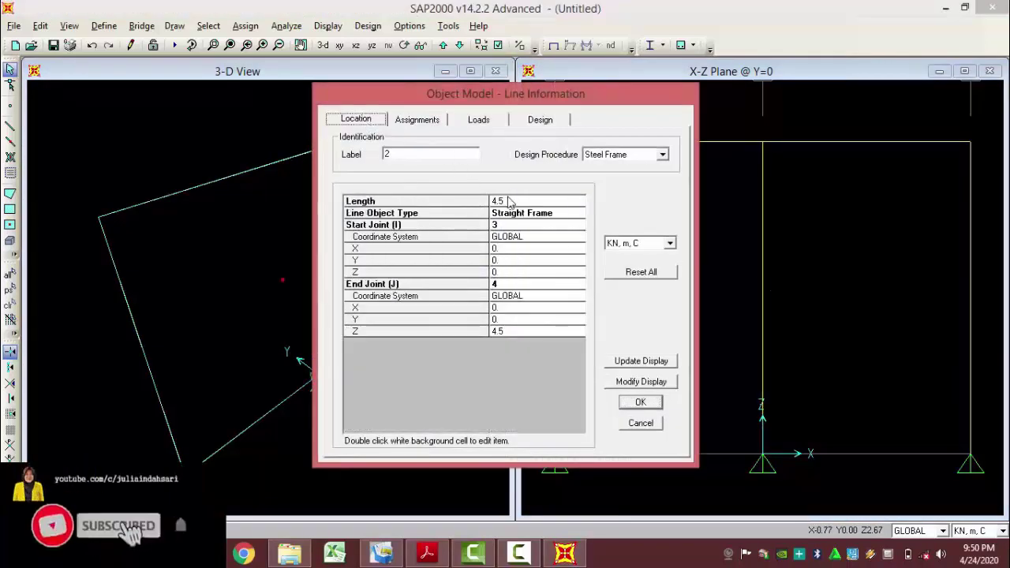
pyautogui.click(640, 403)
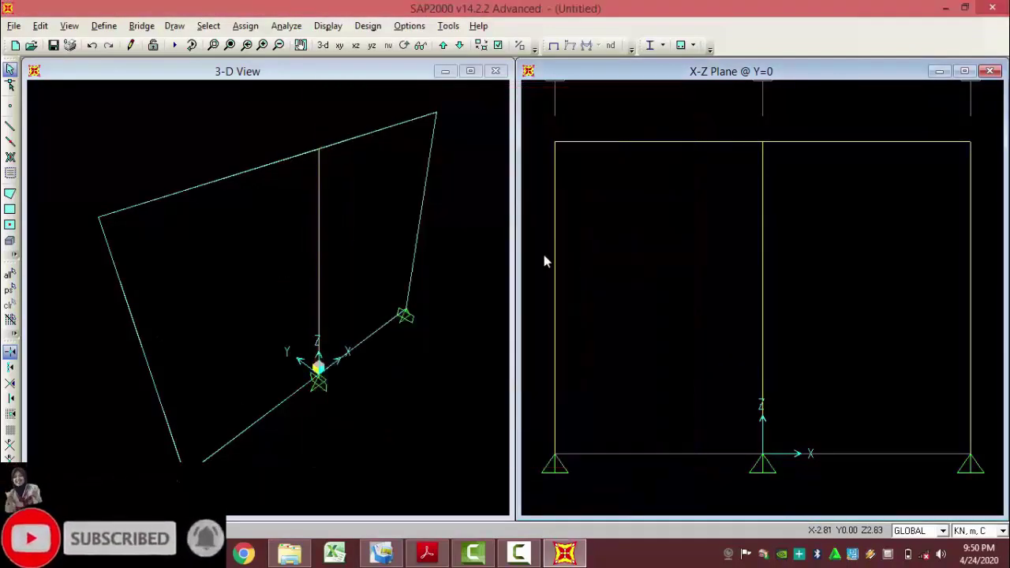
pyautogui.rightClick(617, 143)
pyautogui.click(600, 141)
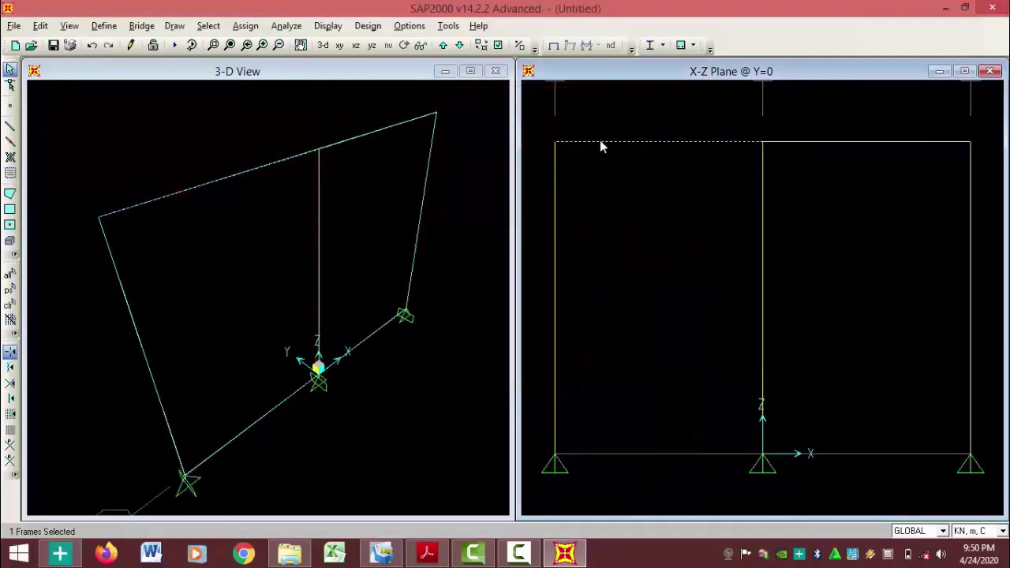
pyautogui.rightClick(601, 141)
pyautogui.click(356, 120)
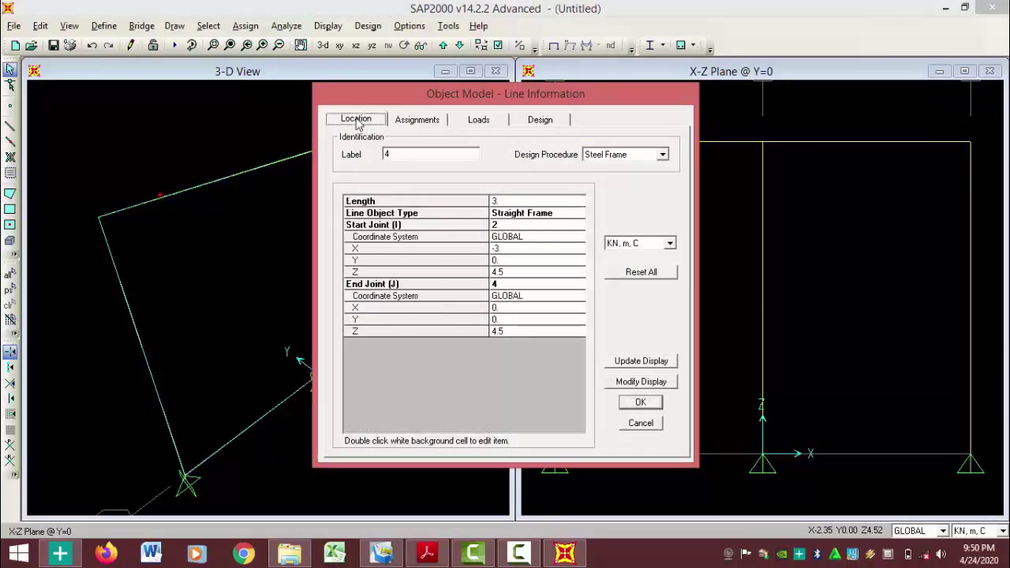
pyautogui.click(660, 423)
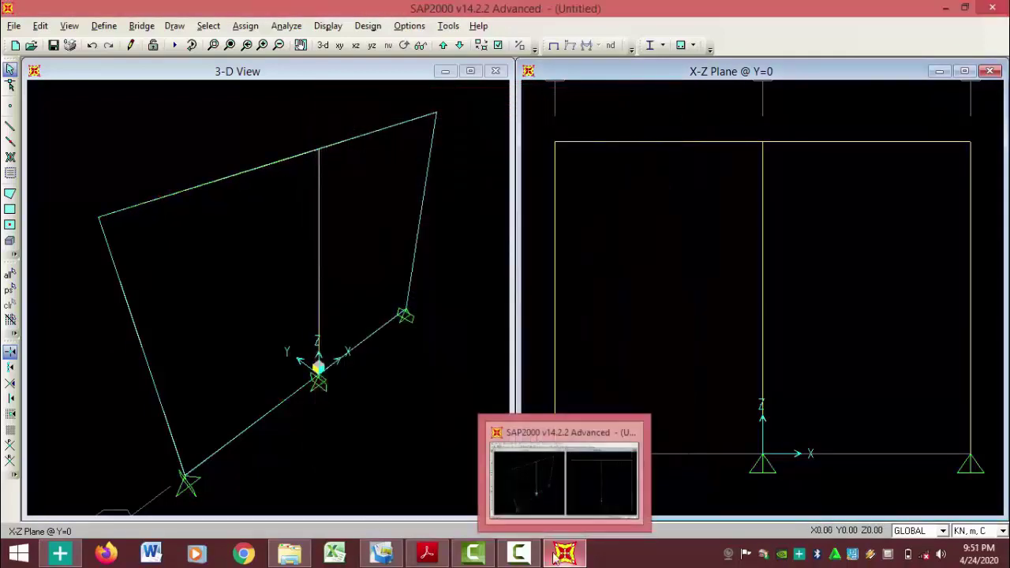
# - Compare the frame with the PDF figure, delete the middle column with its base support, and hide the grid in the X-Z view
pyautogui.click(427, 553)
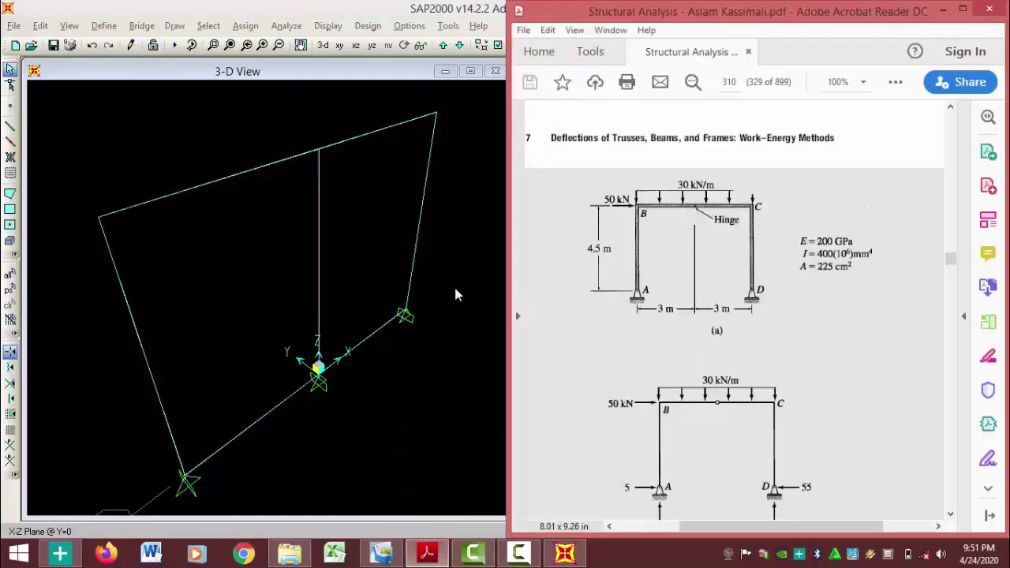
pyautogui.click(402, 382)
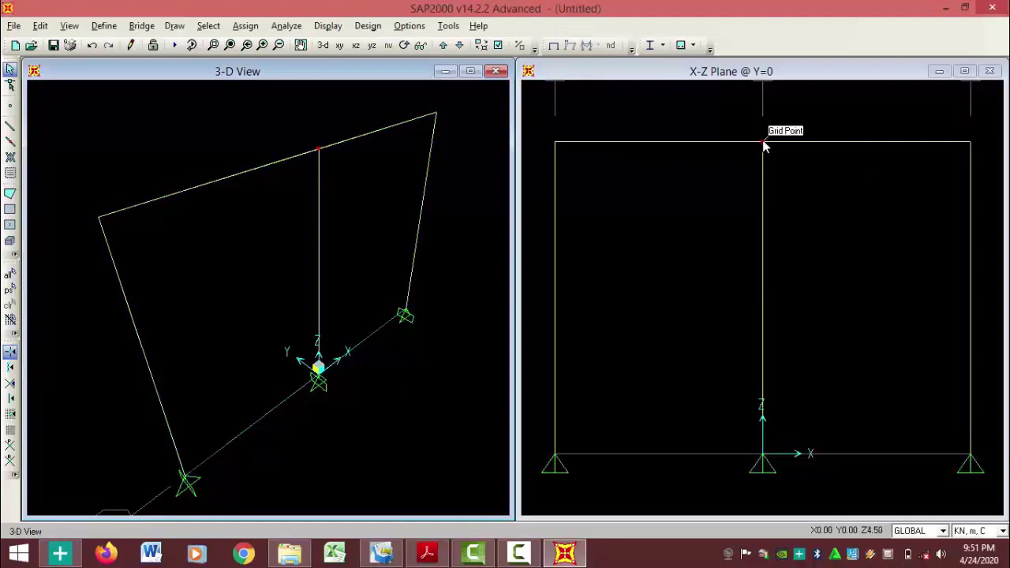
pyautogui.click(761, 191)
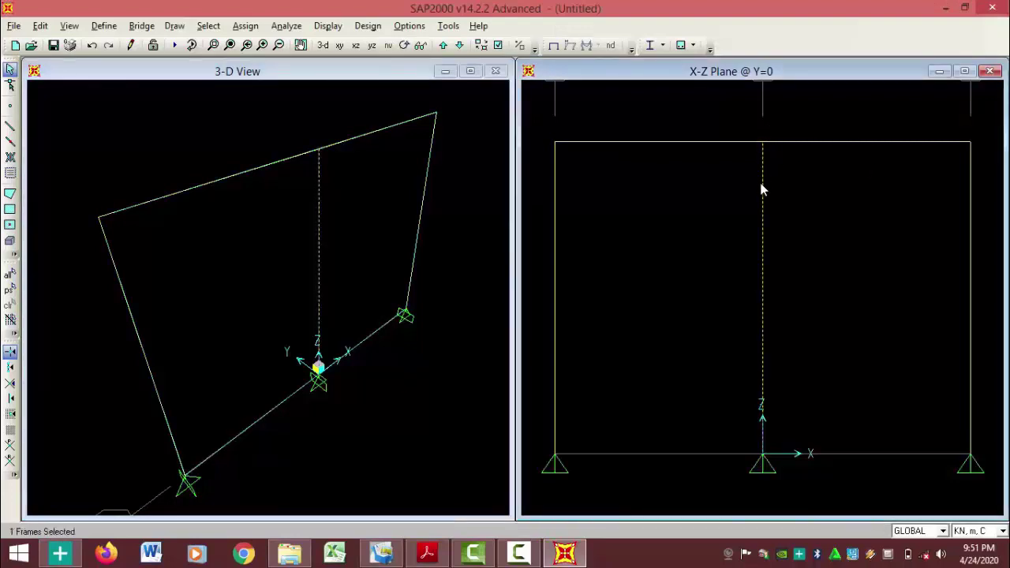
pyautogui.click(764, 466)
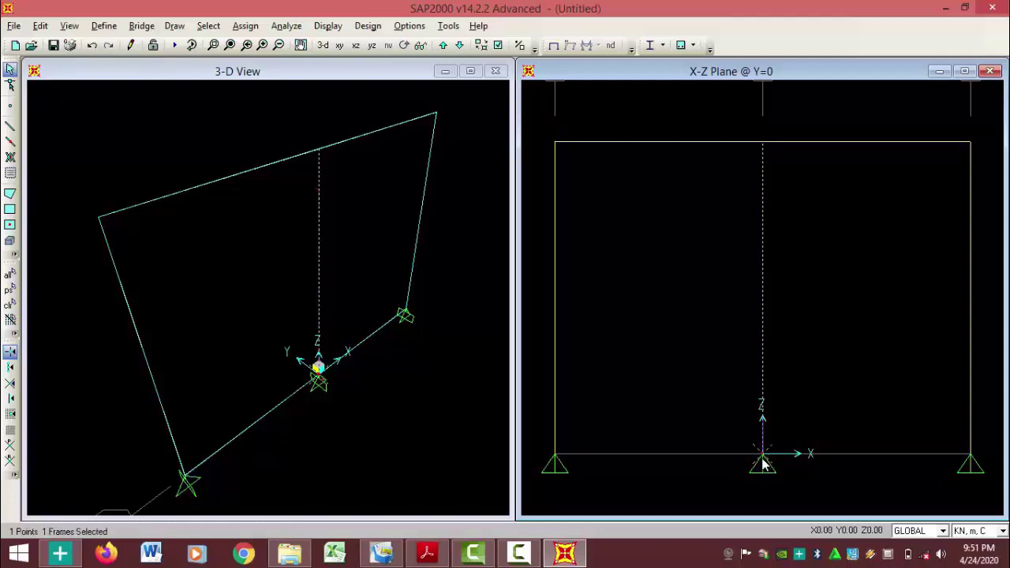
pyautogui.press('Delete')
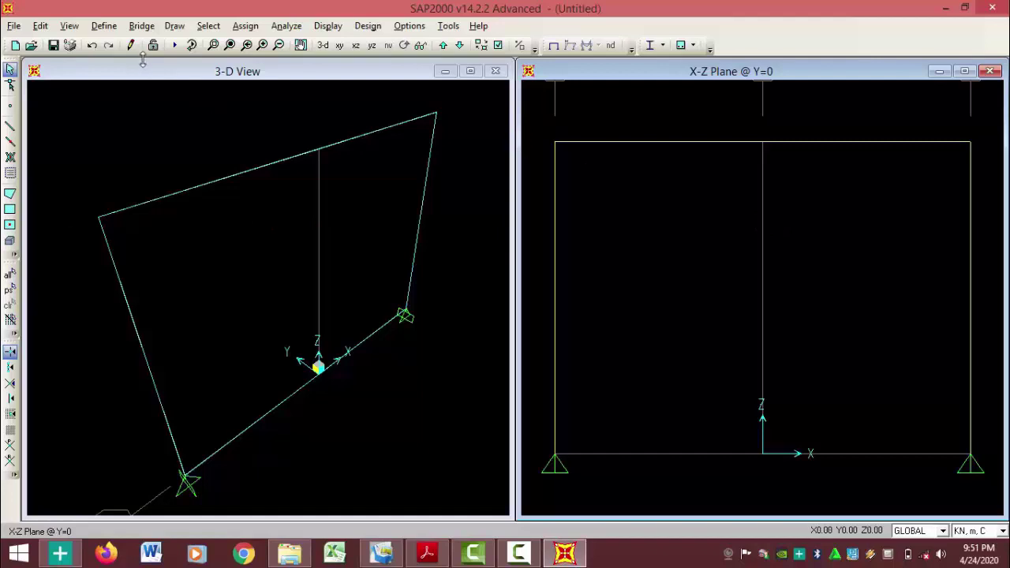
pyautogui.click(69, 26)
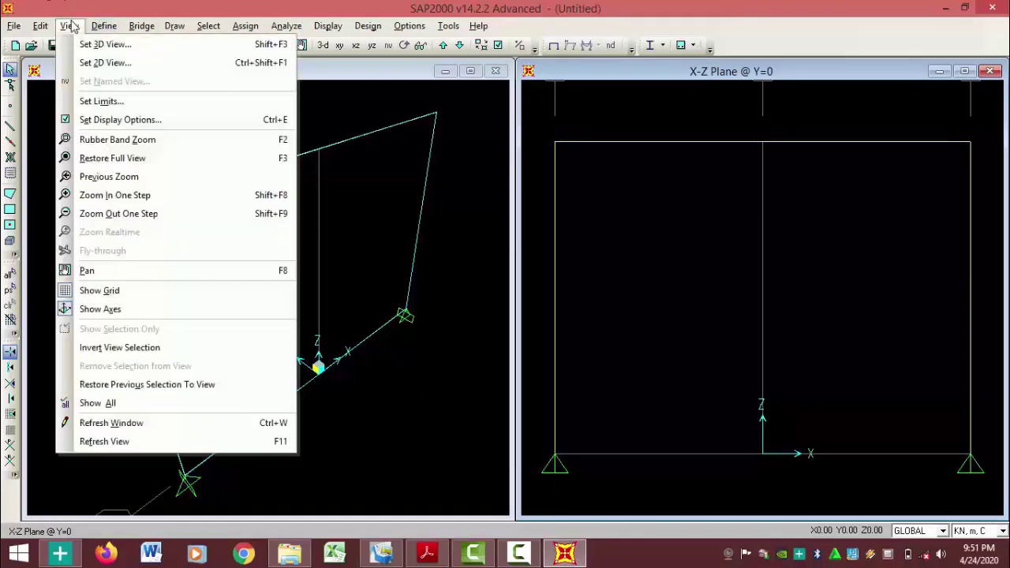
pyautogui.click(107, 296)
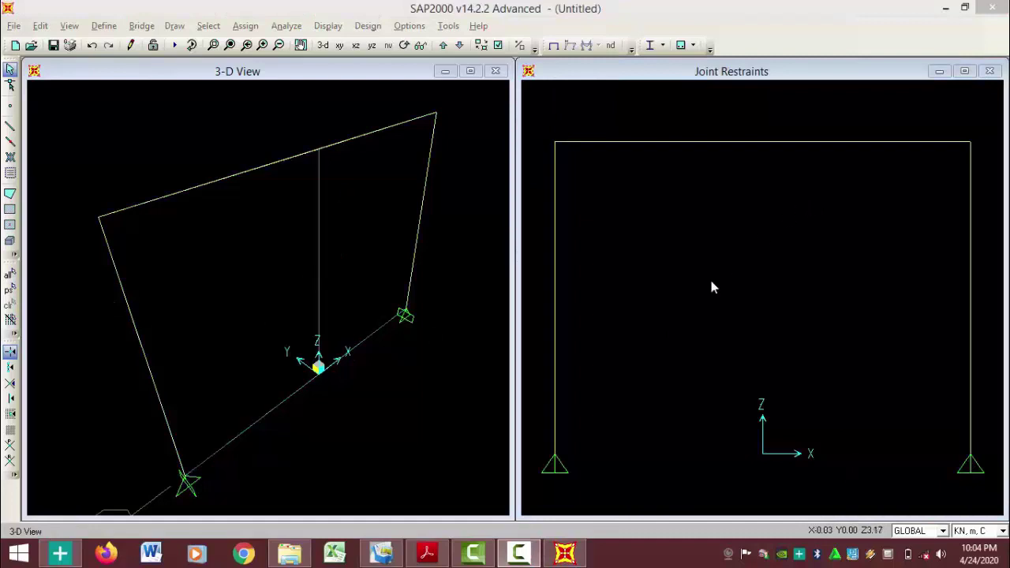
# - Compare the two base supports with the PDF figure and view the joint restraint options for them without applying changes
pyautogui.click(427, 553)
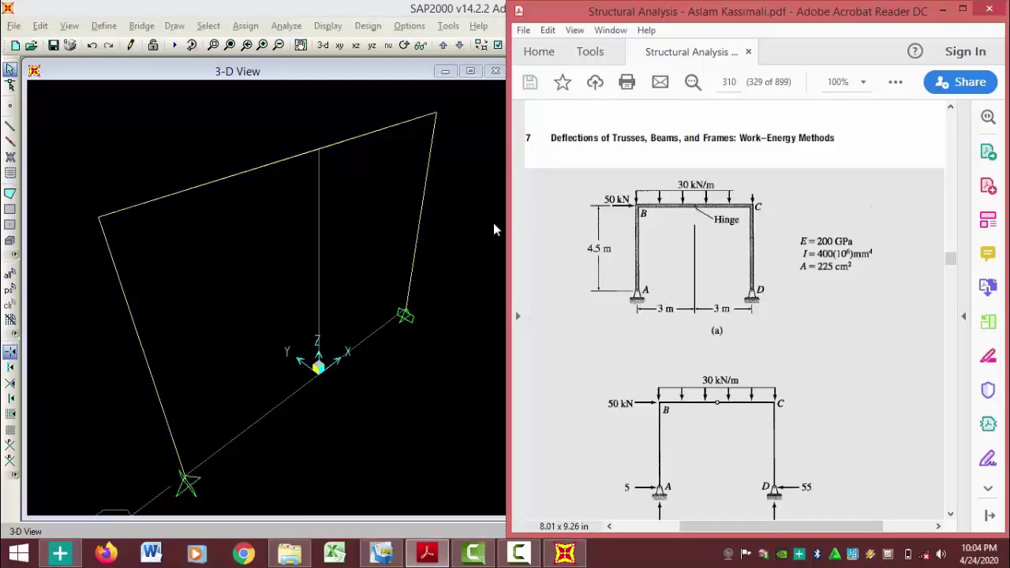
pyautogui.click(440, 274)
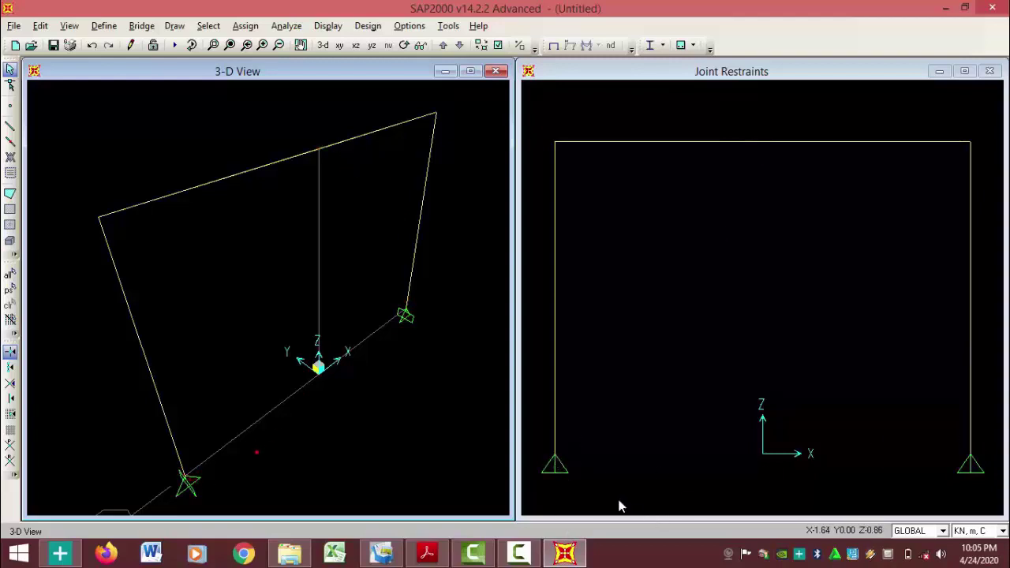
pyautogui.click(555, 461)
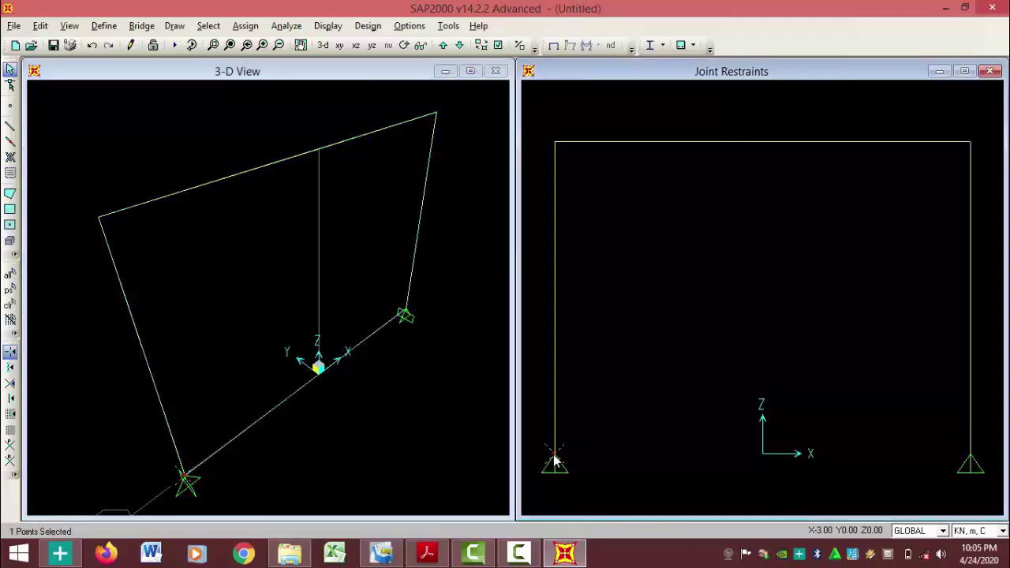
pyautogui.click(972, 464)
pyautogui.click(245, 26)
pyautogui.moveTo(262, 45)
pyautogui.click(469, 45)
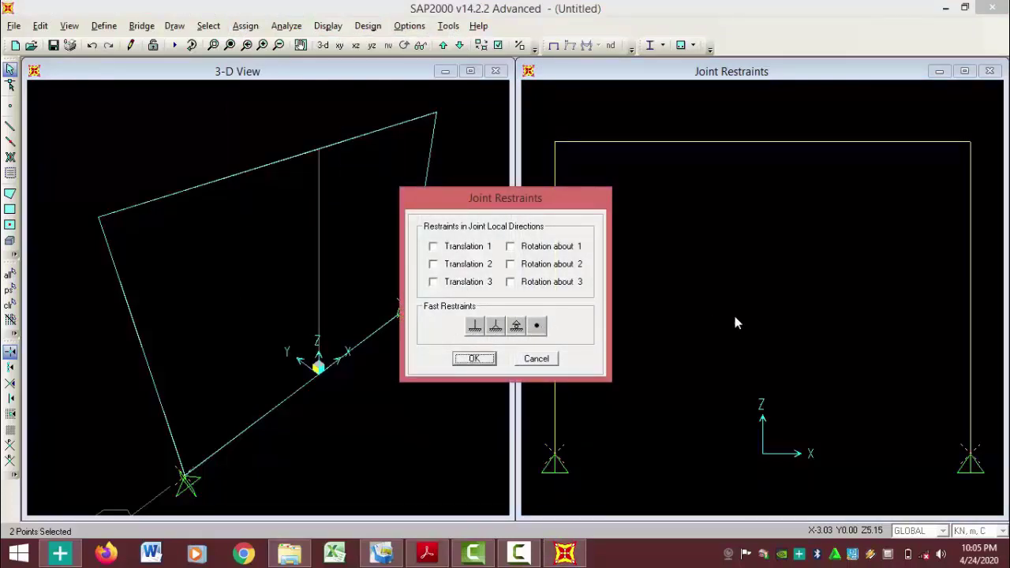
pyautogui.click(537, 358)
pyautogui.press('Escape')
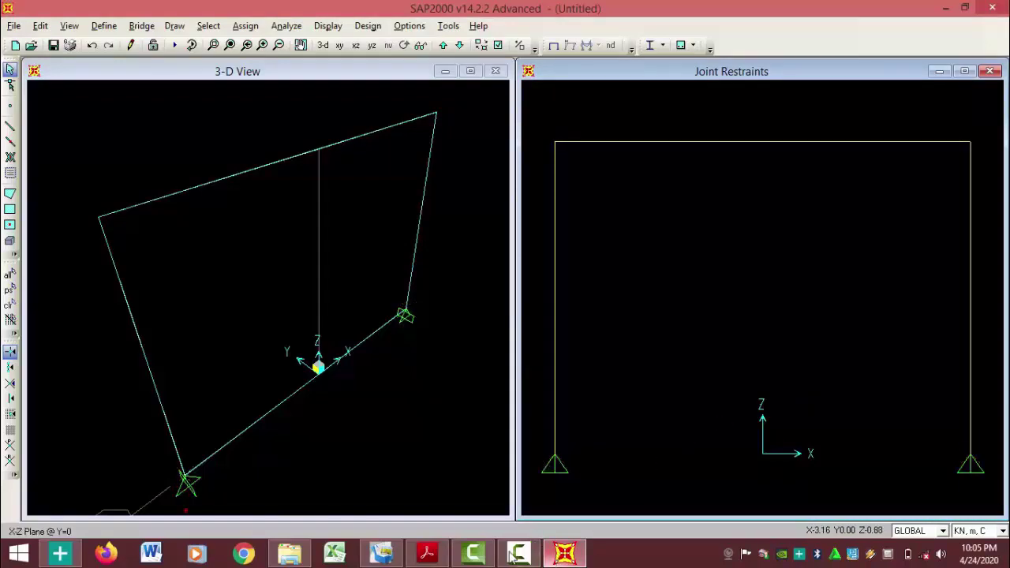
# - Assign a uniform gravity load of 30 kN/m in the DEAD pattern to both beam segments, checking against the PDF figure
pyautogui.click(427, 552)
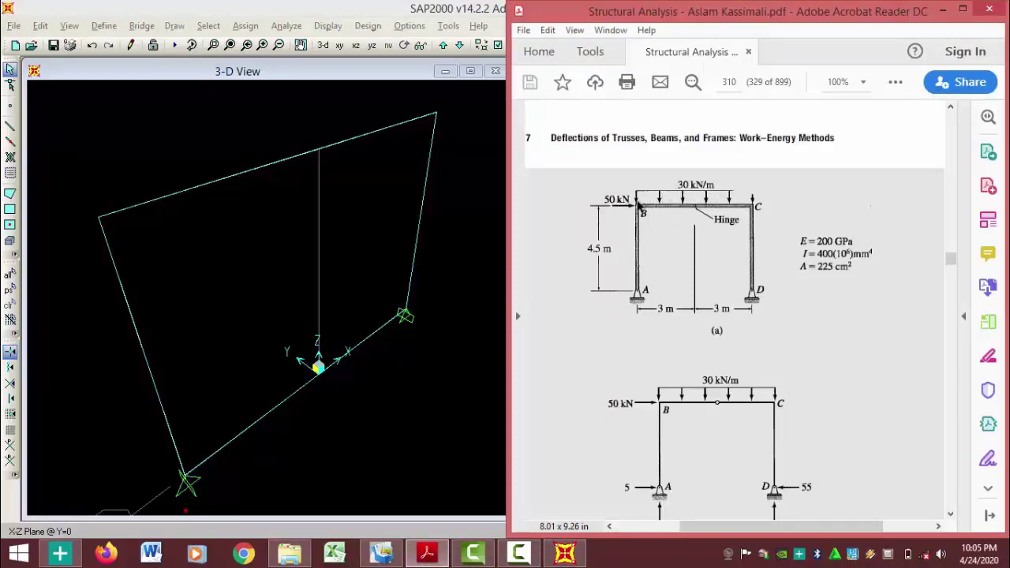
pyautogui.click(475, 146)
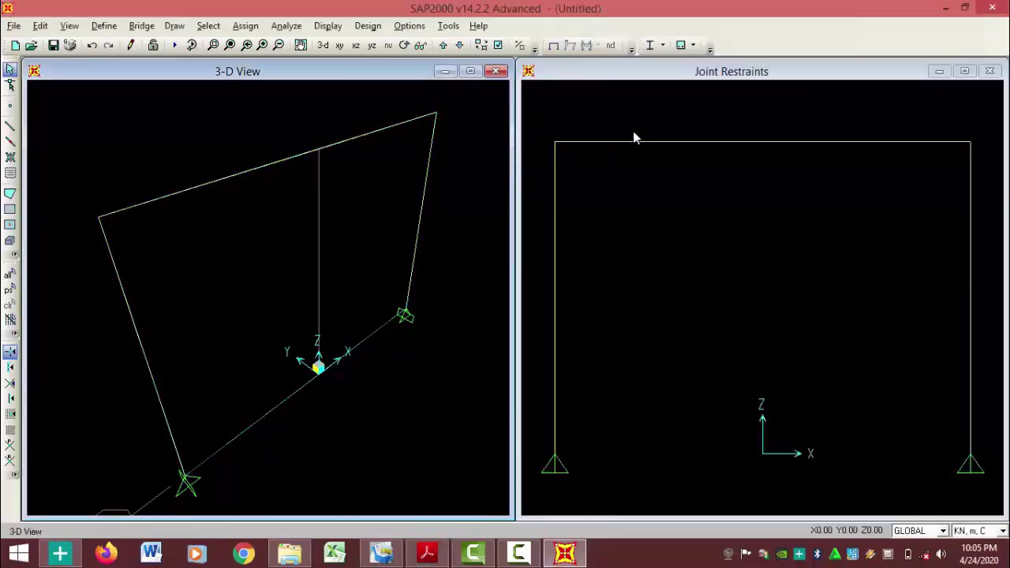
pyautogui.click(710, 143)
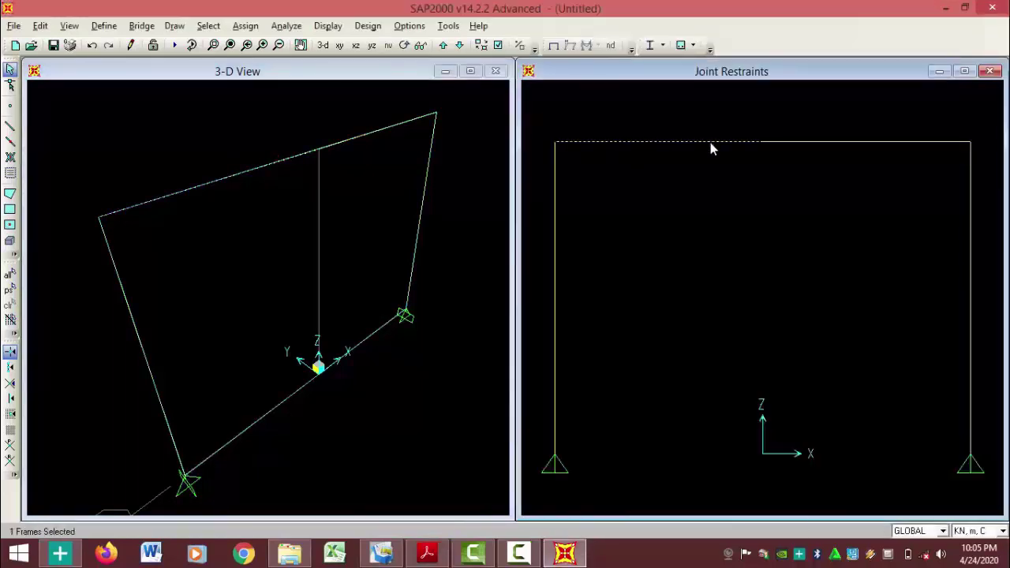
pyautogui.click(784, 145)
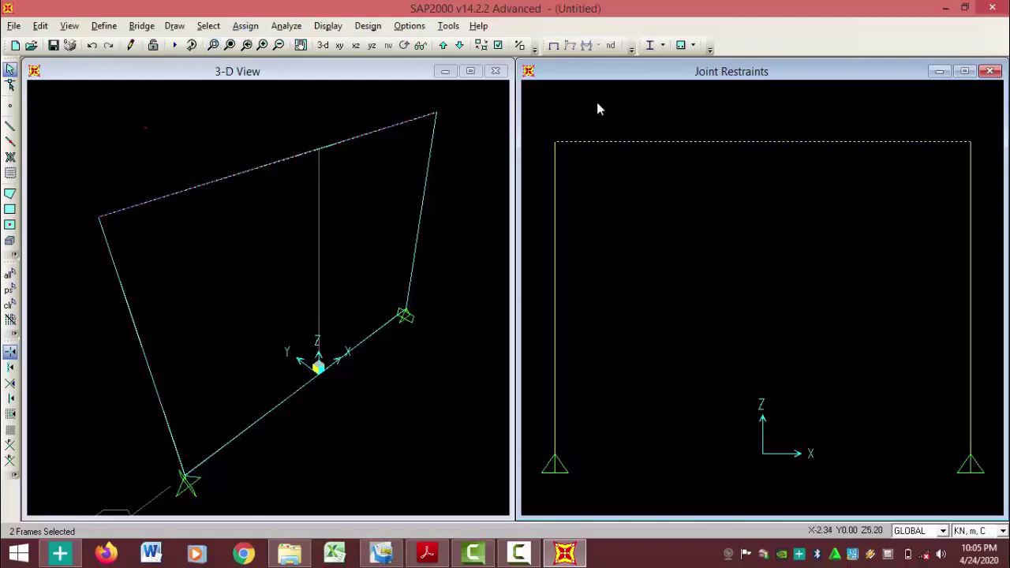
pyautogui.click(246, 27)
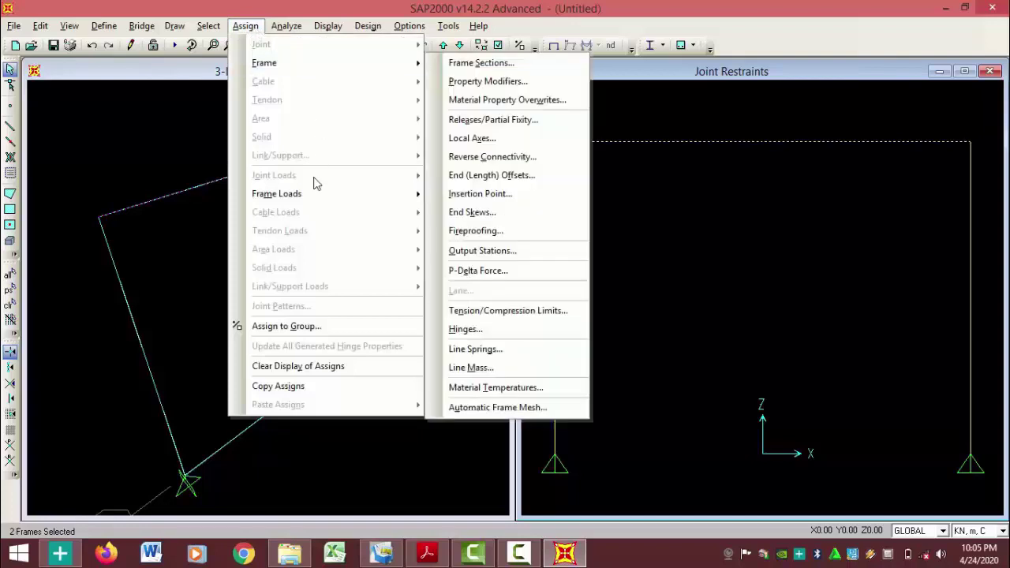
pyautogui.moveTo(306, 203)
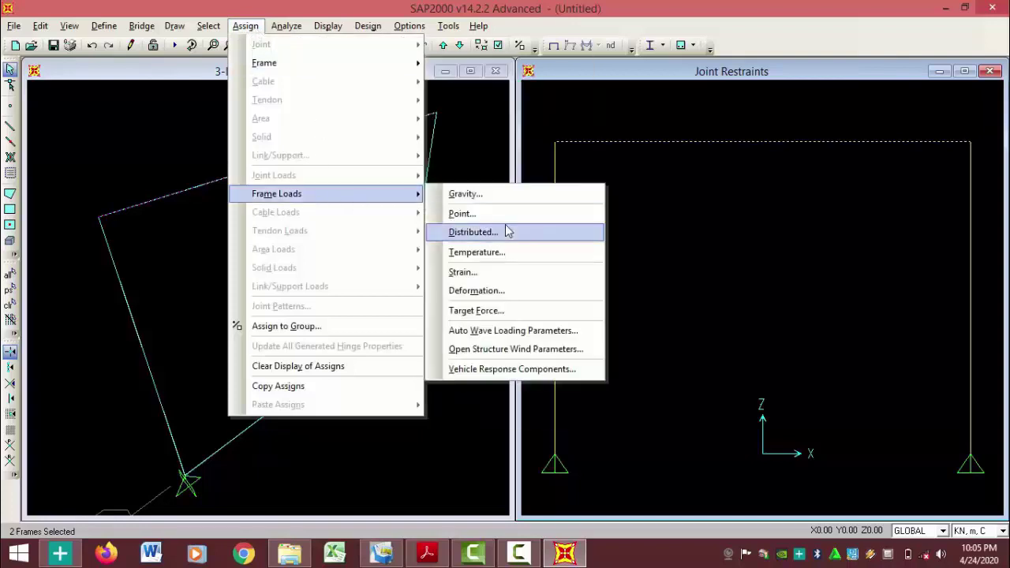
pyautogui.click(458, 232)
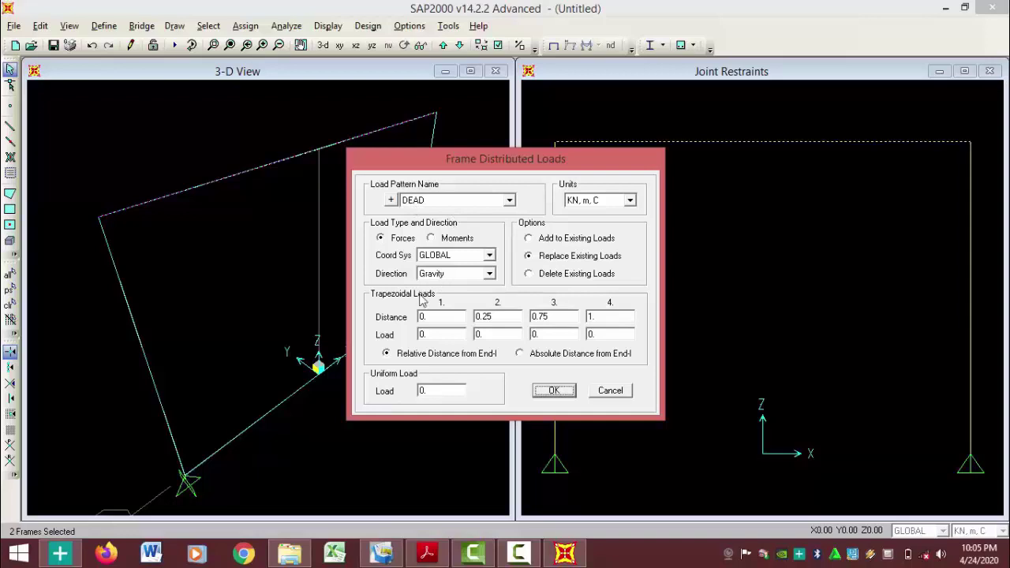
pyautogui.doubleClick(431, 390)
pyautogui.click(427, 553)
pyautogui.click(427, 552)
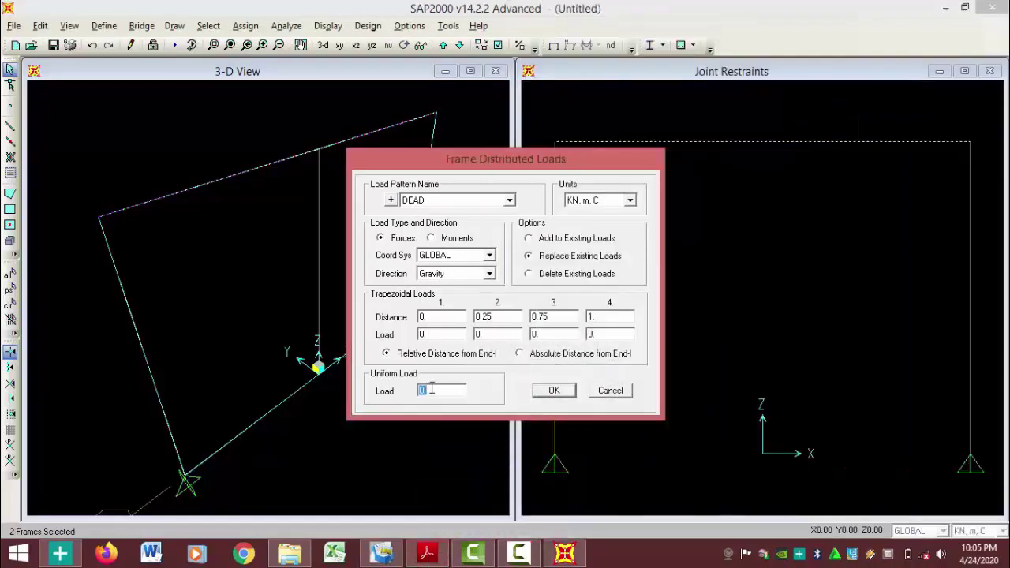
pyautogui.write('3')
pyautogui.click(554, 390)
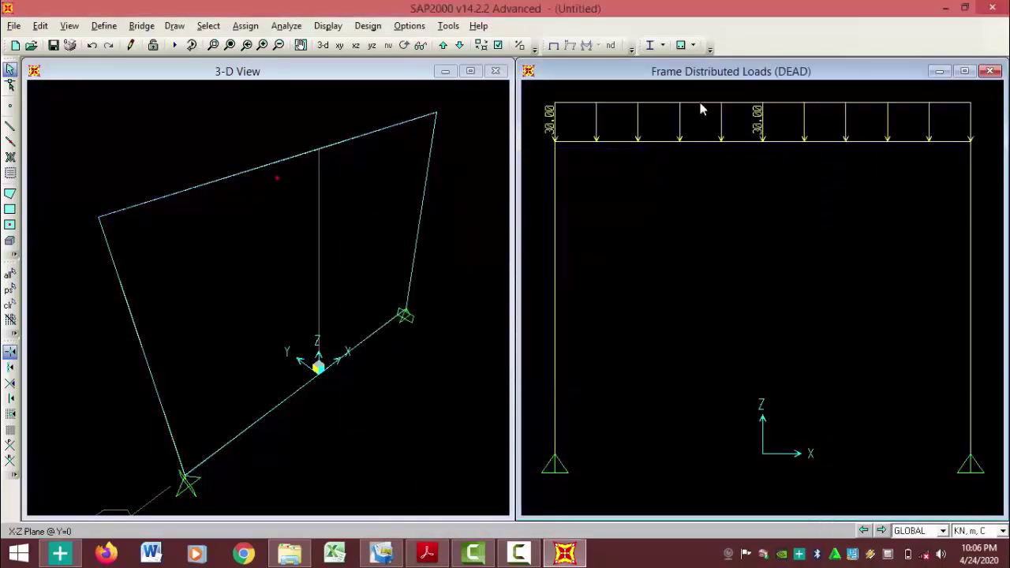
# - Assign a 50 kN joint force in global X under DEAD to the upper-left joint, checking its direction in the PDF figure
pyautogui.click(553, 141)
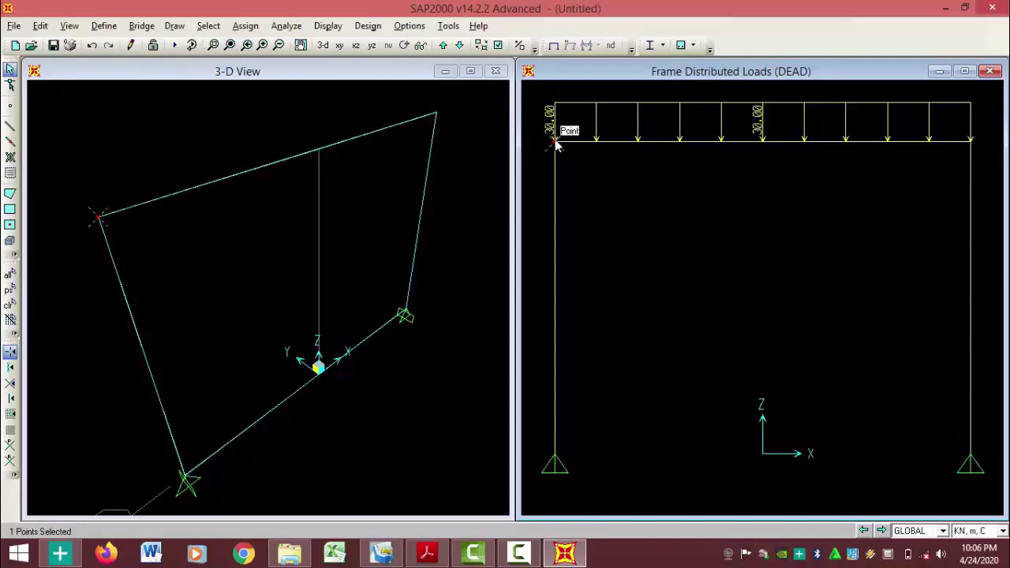
pyautogui.click(428, 556)
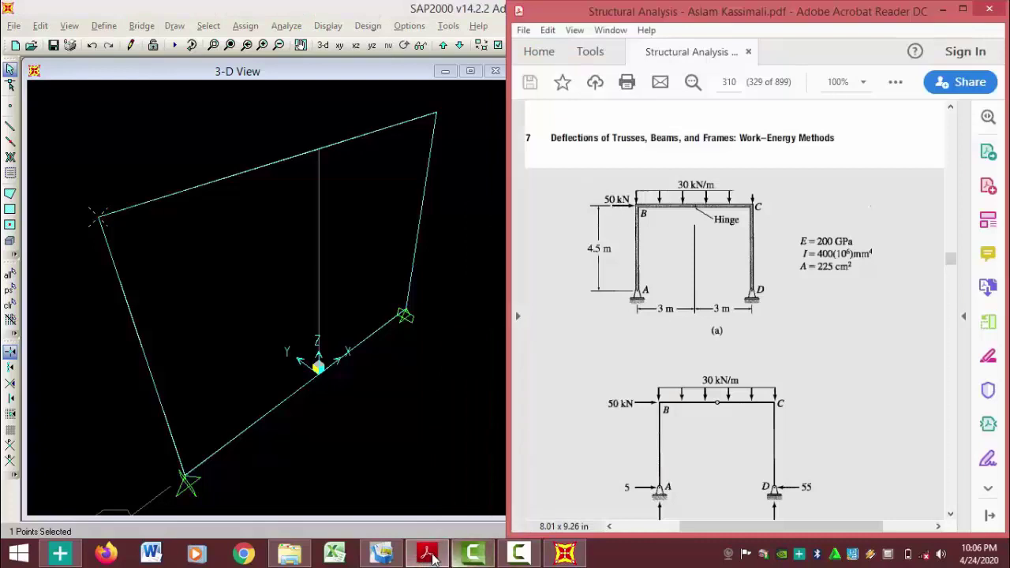
pyautogui.click(427, 554)
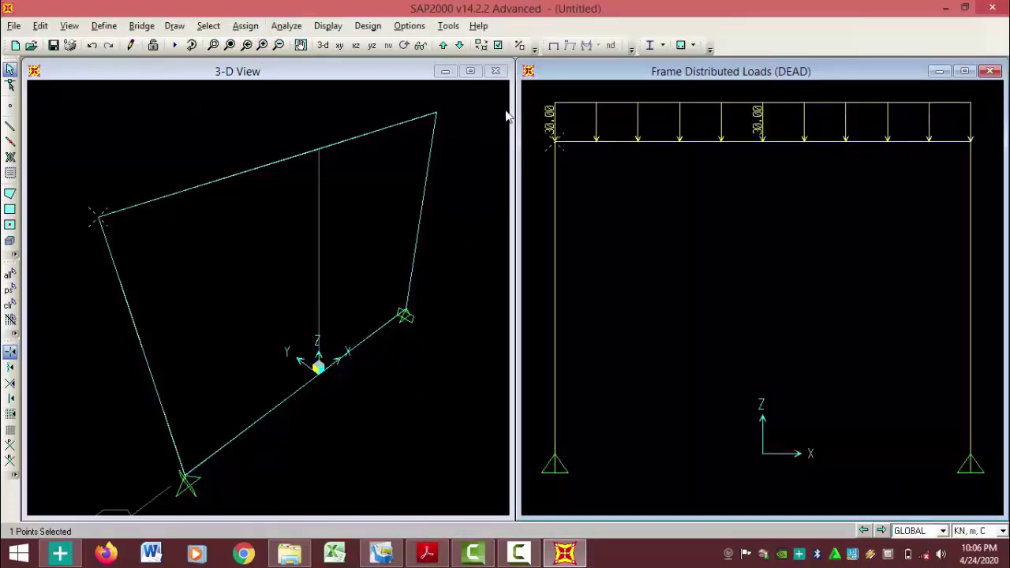
pyautogui.click(246, 26)
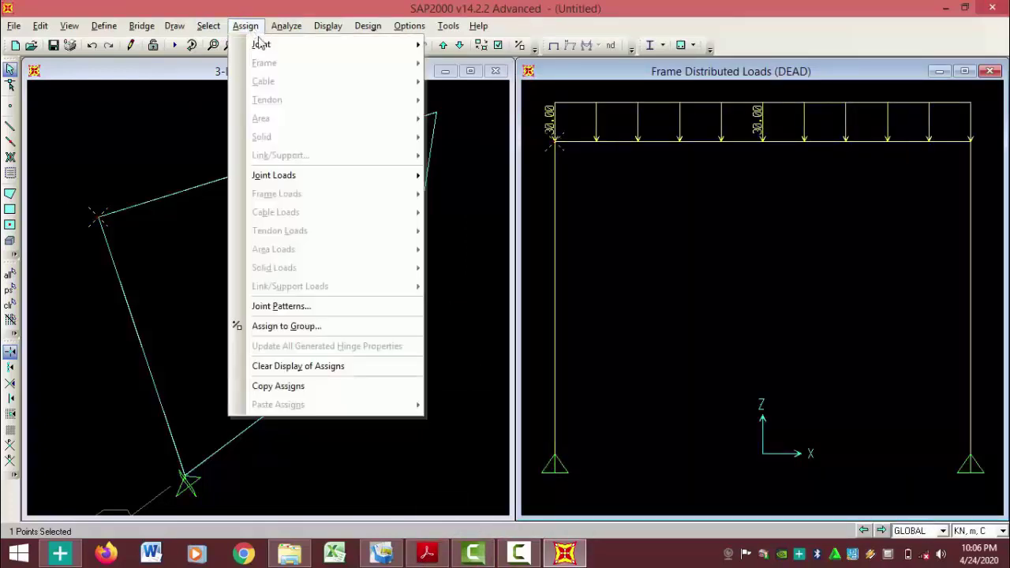
pyautogui.moveTo(299, 176)
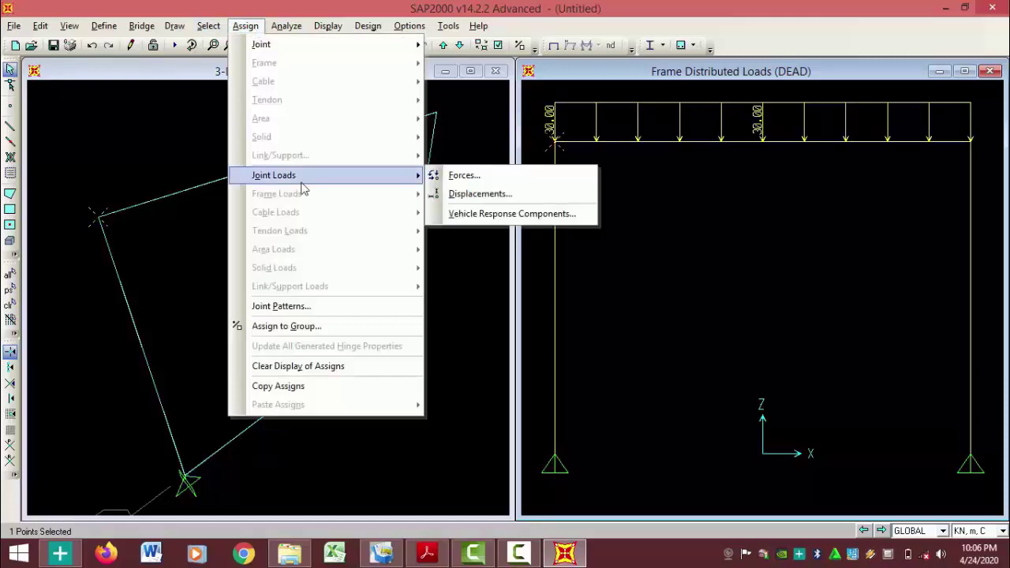
pyautogui.click(483, 177)
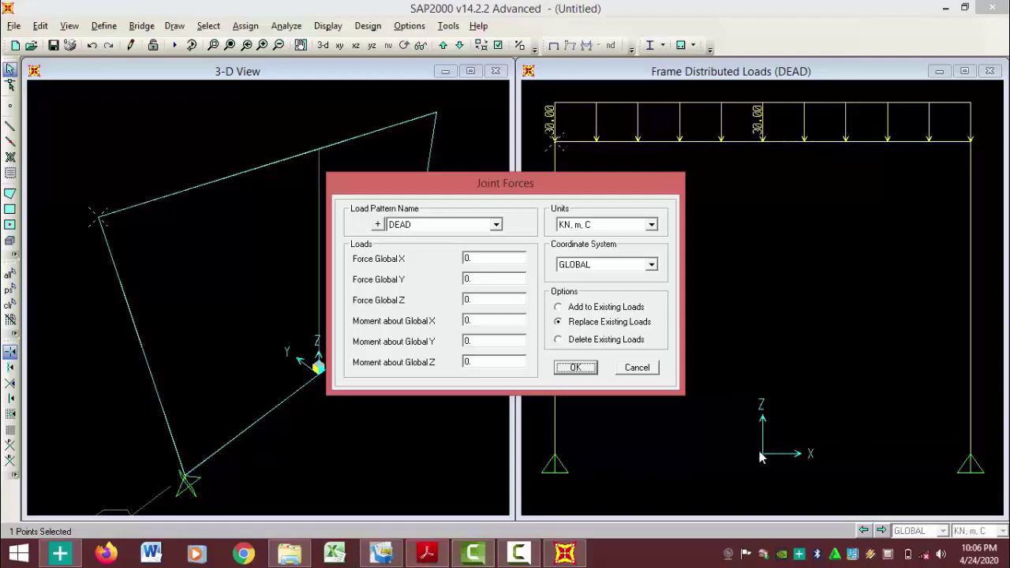
pyautogui.click(481, 260)
pyautogui.click(427, 553)
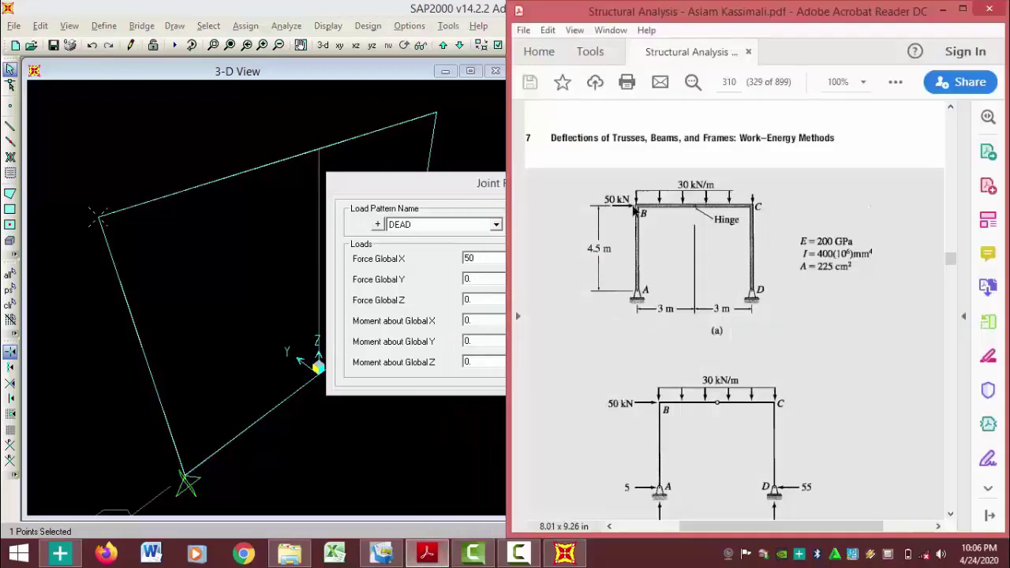
pyautogui.click(476, 198)
pyautogui.click(574, 368)
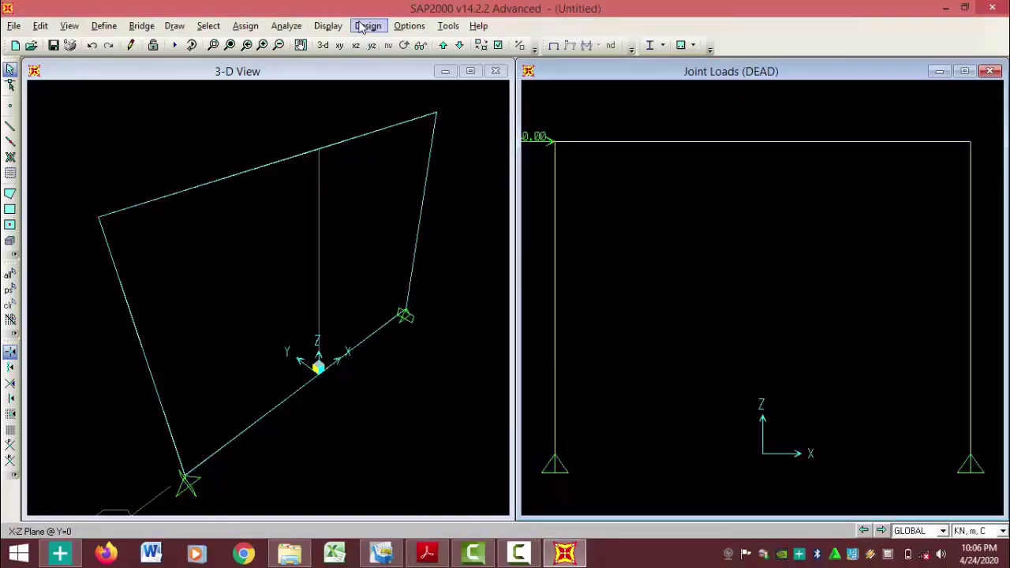
# - Display the DEAD frame span loads together with the joint loads and loading values in the X-Z view
pyautogui.click(329, 26)
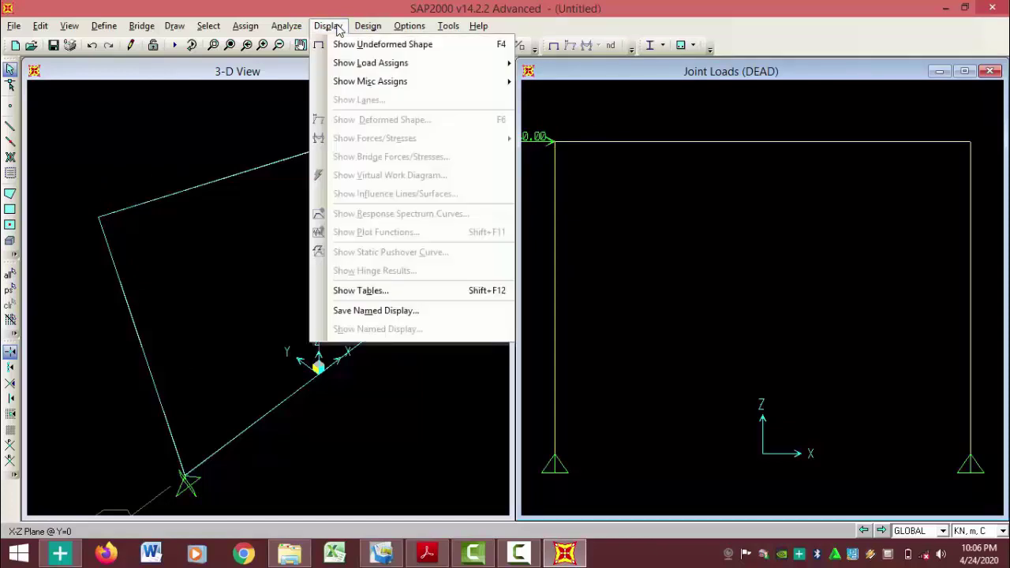
pyautogui.moveTo(361, 69)
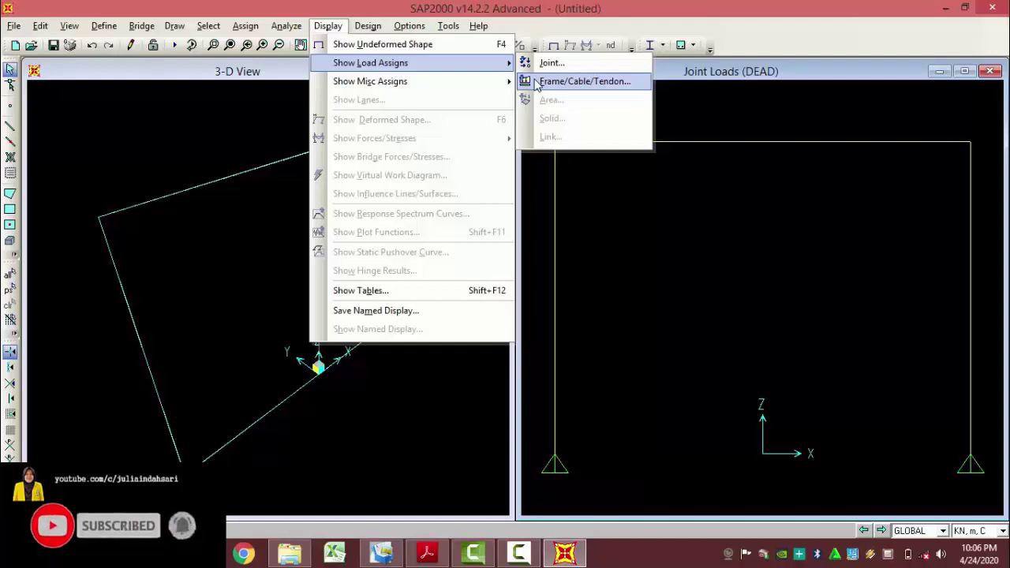
pyautogui.click(583, 81)
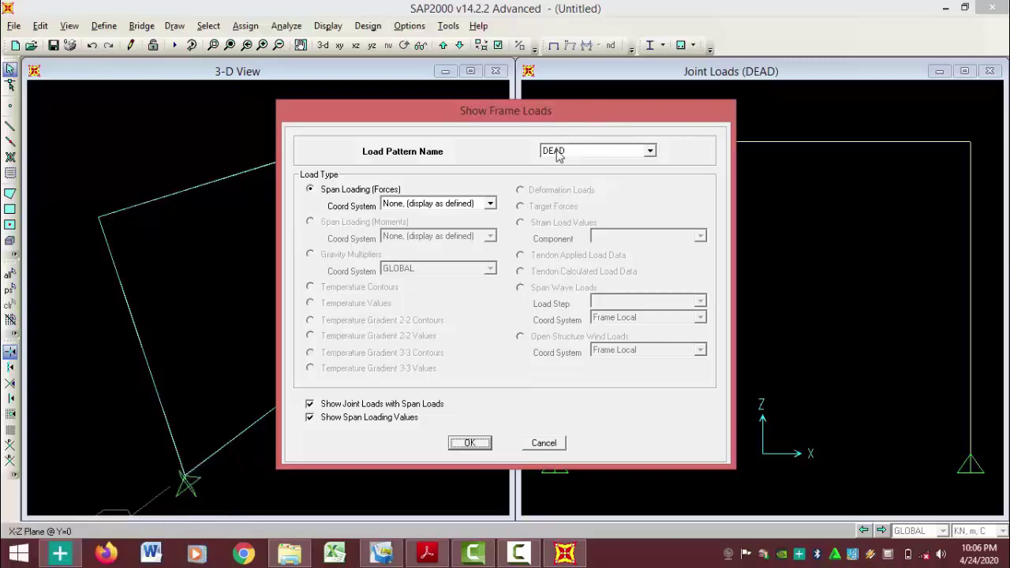
pyautogui.click(466, 444)
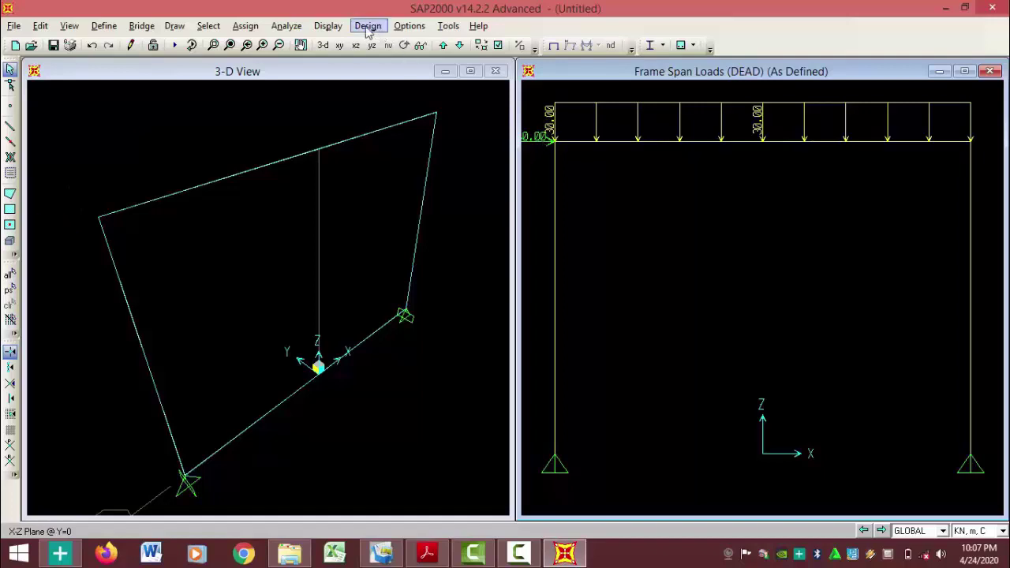
# - View the display options for the DEAD joint loads without applying them
pyautogui.click(328, 25)
pyautogui.moveTo(341, 69)
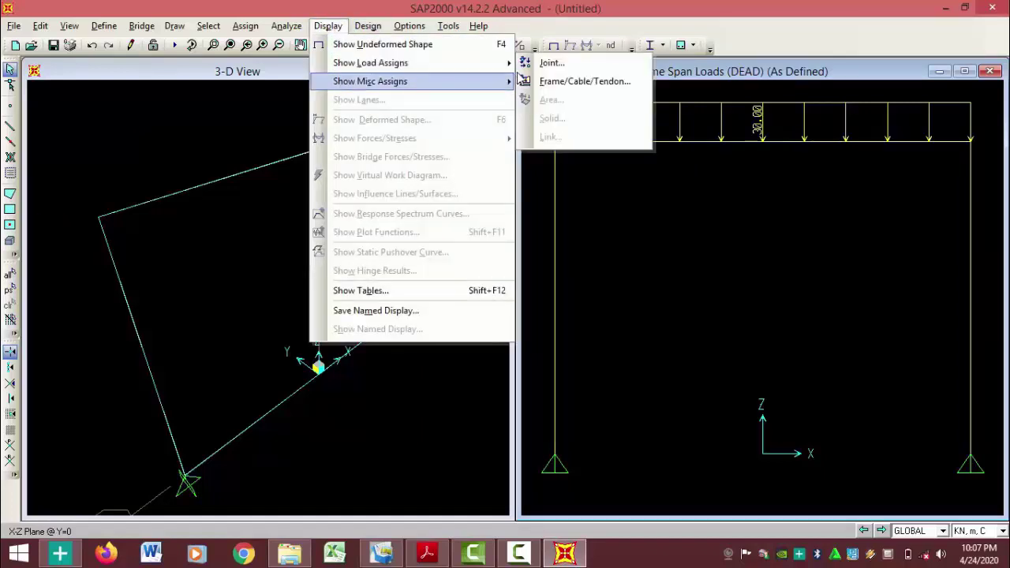
pyautogui.click(550, 64)
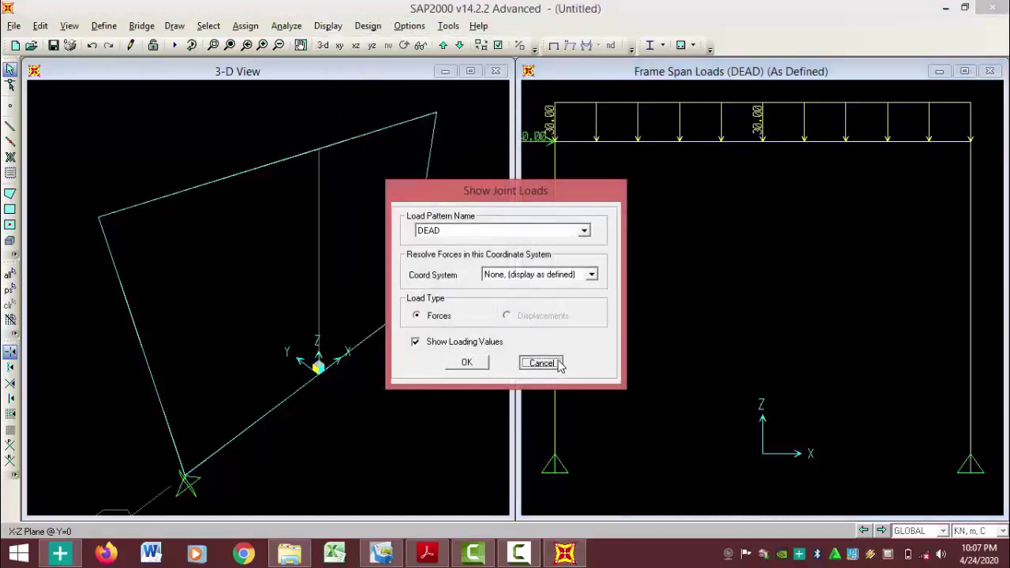
pyautogui.click(558, 363)
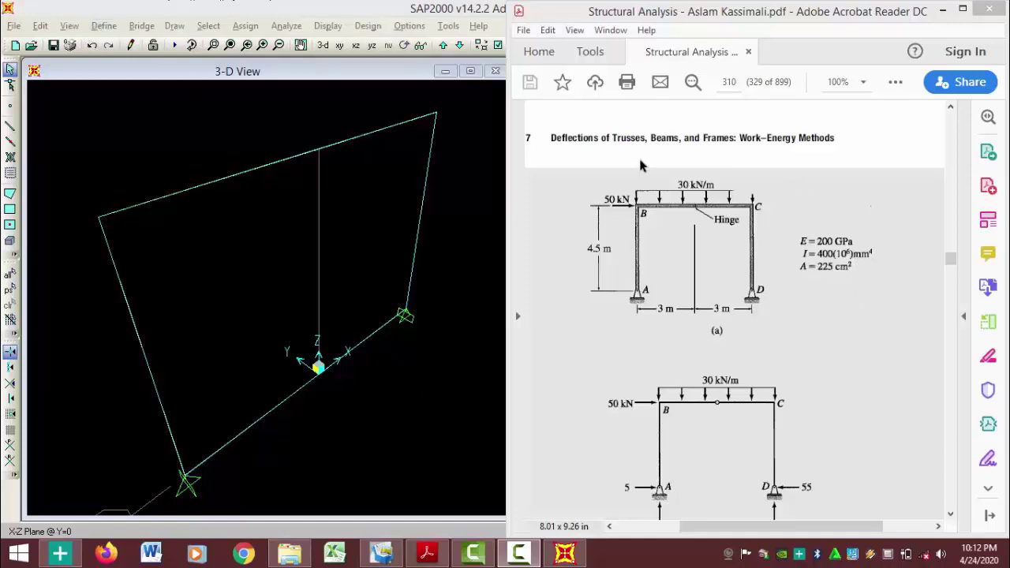
# - Add a new steel material named contoh5 to the material definitions
pyautogui.click(115, 30)
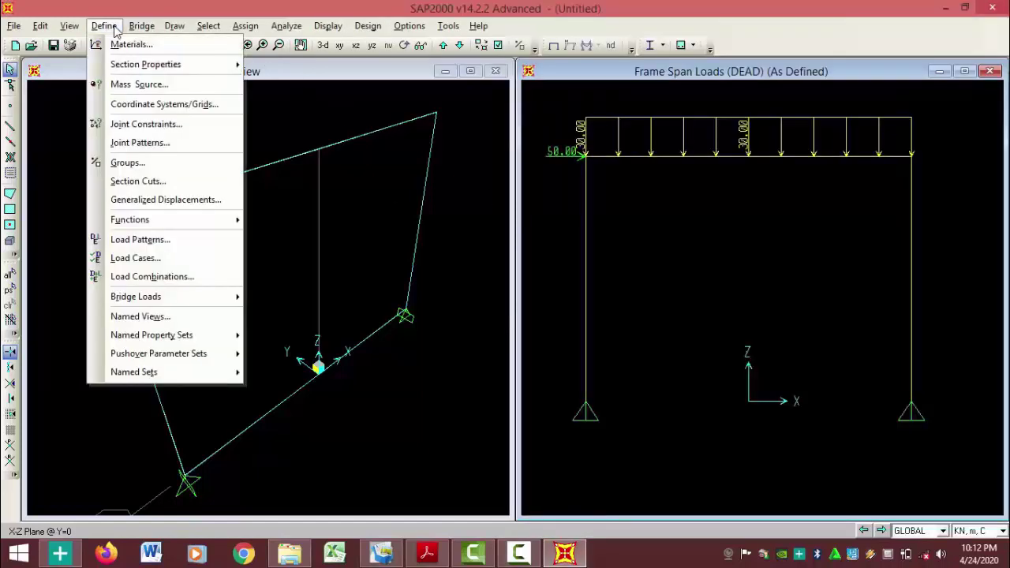
pyautogui.click(133, 45)
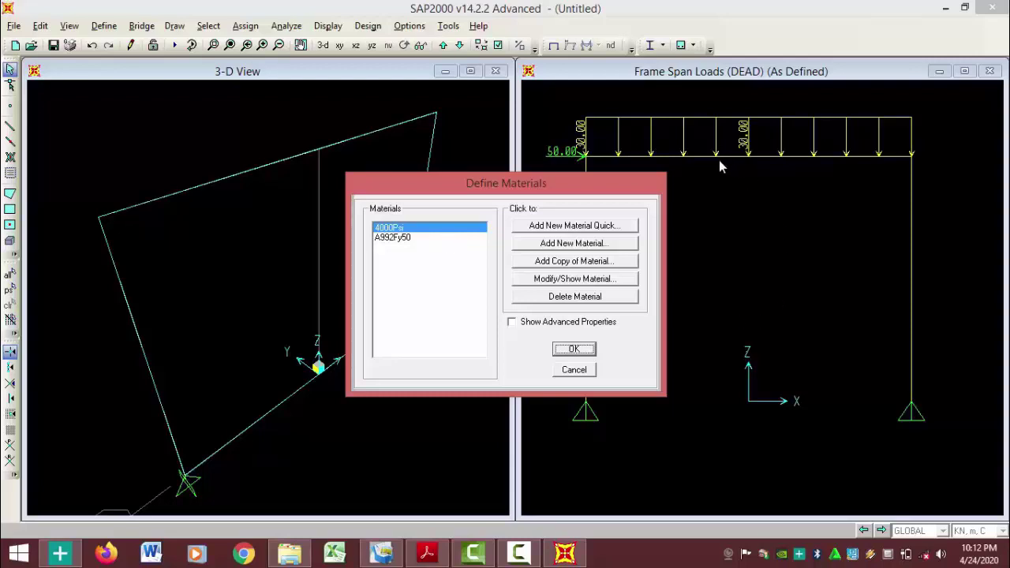
pyautogui.click(437, 238)
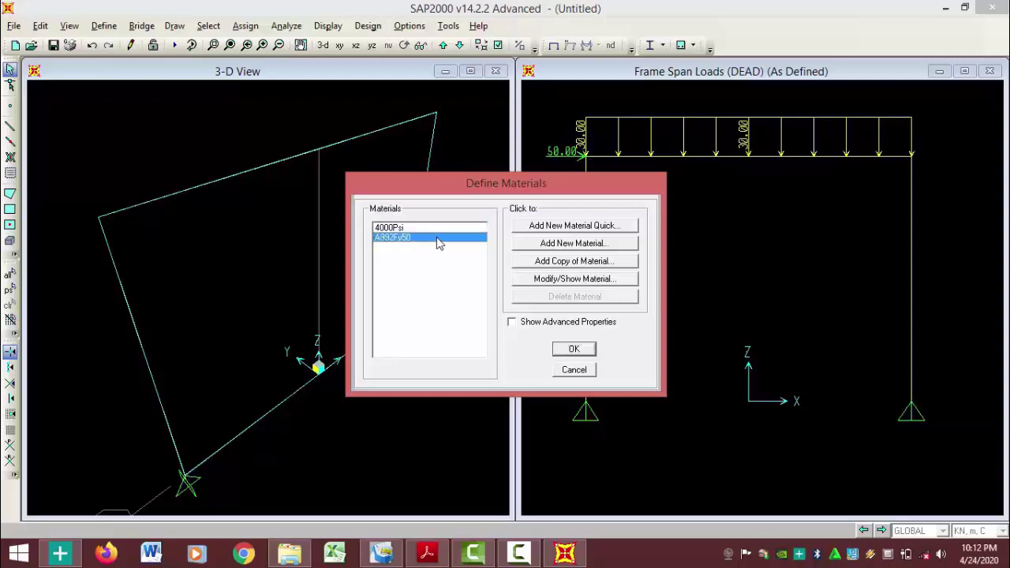
pyautogui.click(604, 248)
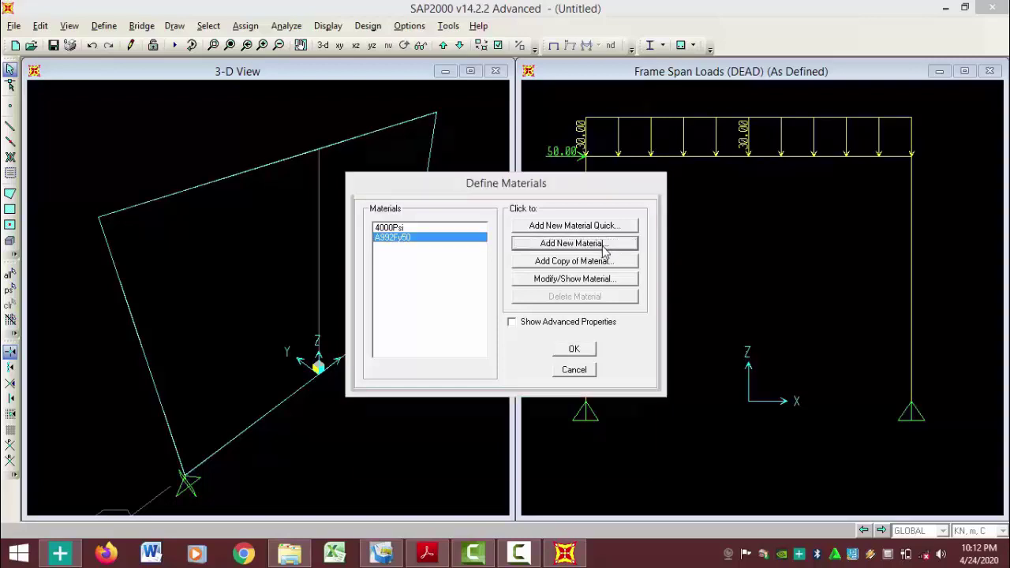
pyautogui.moveTo(587, 84); pyautogui.dragTo(706, 64)
pyautogui.click(685, 99)
pyautogui.hotkey('shift', 'Home')
pyautogui.write('c')
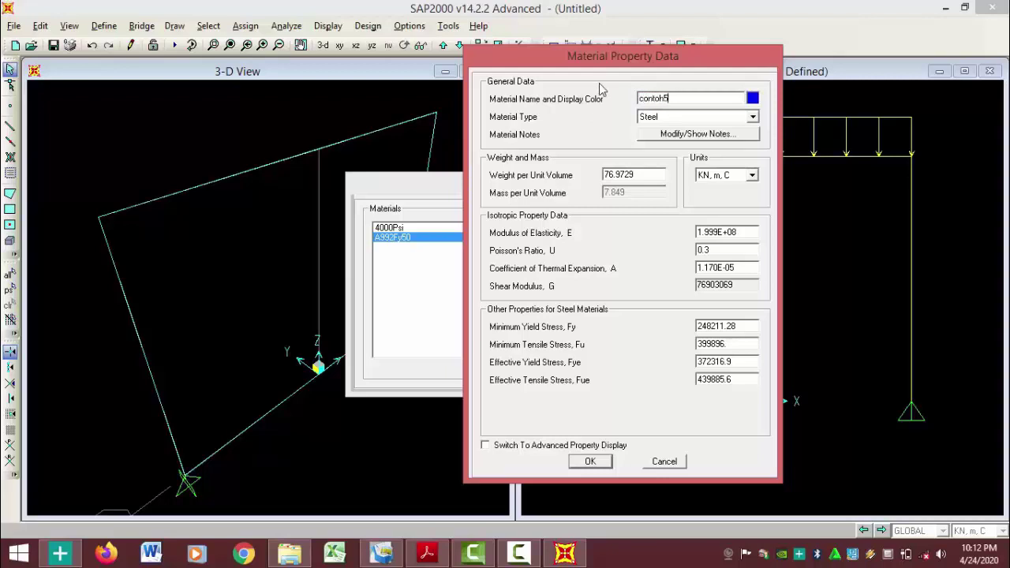
# - Set the new material's units to N, mm, C and its modulus of elasticity to 200000, and save the material definitions
pyautogui.click(753, 177)
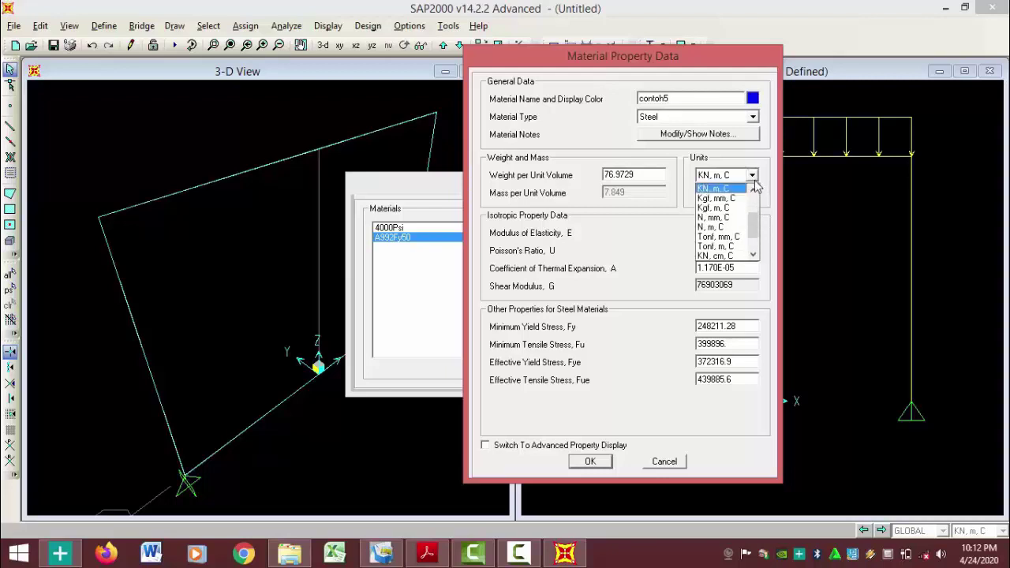
pyautogui.click(721, 217)
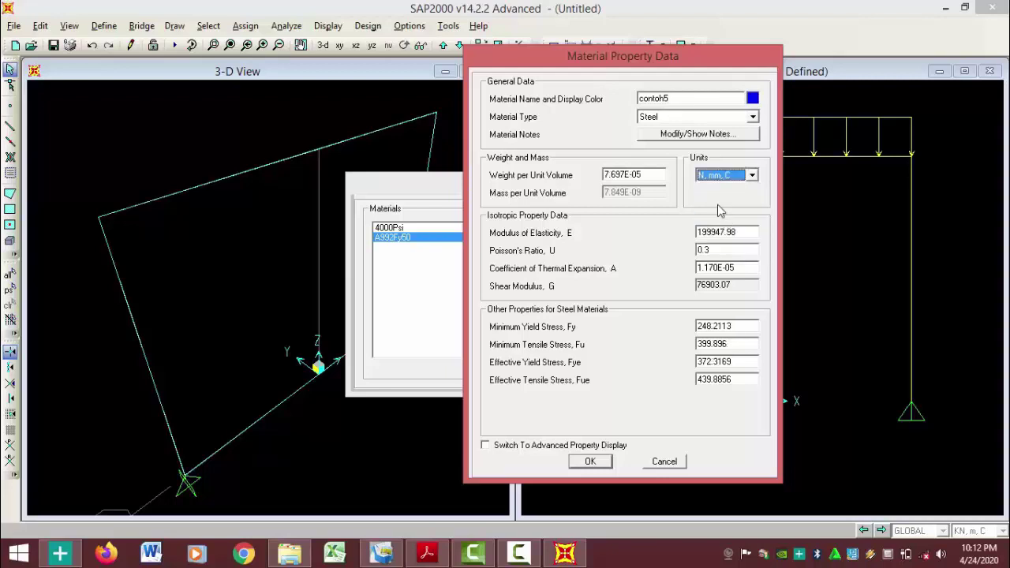
pyautogui.doubleClick(742, 231)
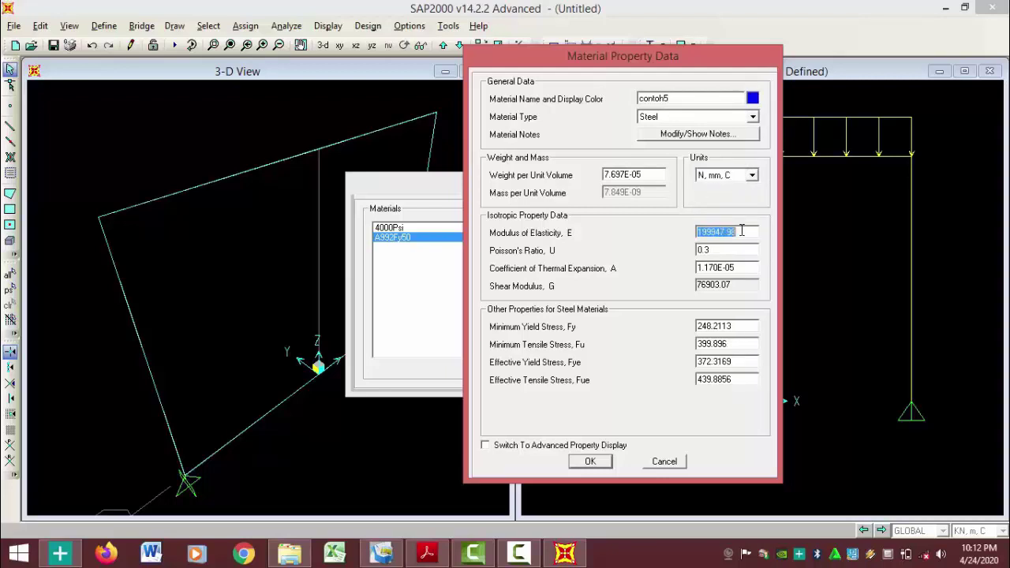
pyautogui.write('200000')
pyautogui.click(592, 464)
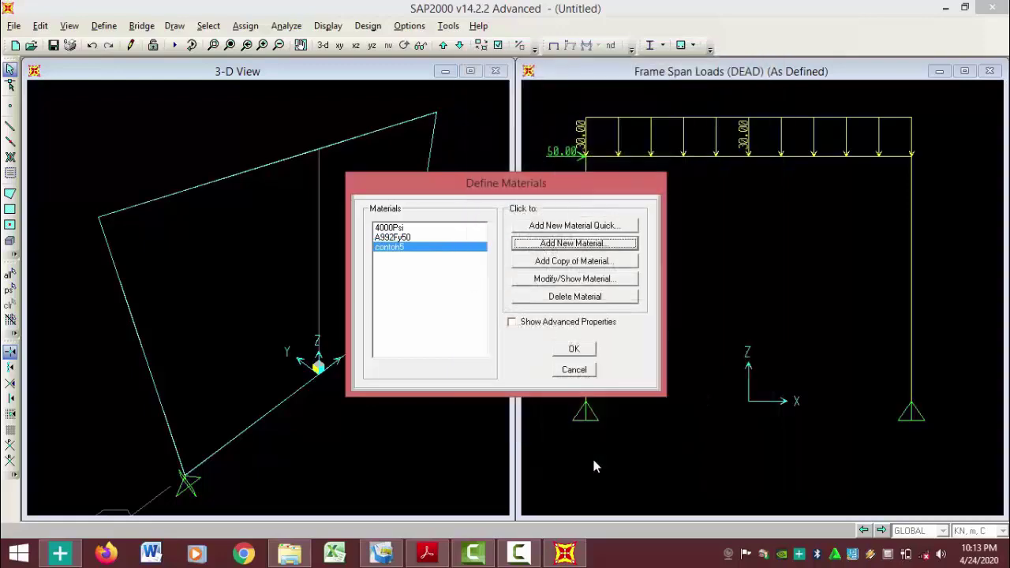
pyautogui.click(580, 352)
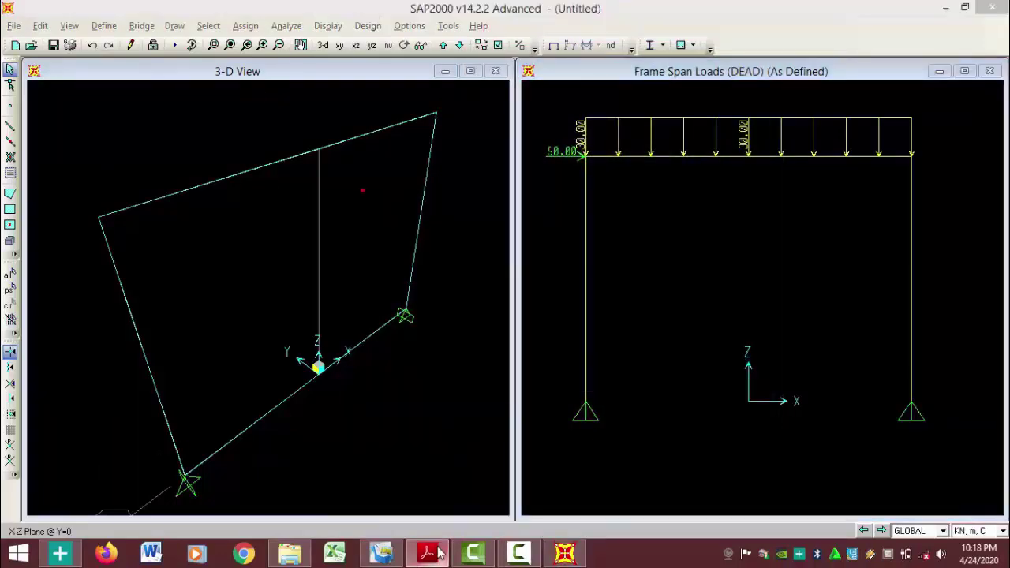
# - Check the frame's E, I and A values in the textbook PDF and set the model units to N, mm, C
pyautogui.click(427, 553)
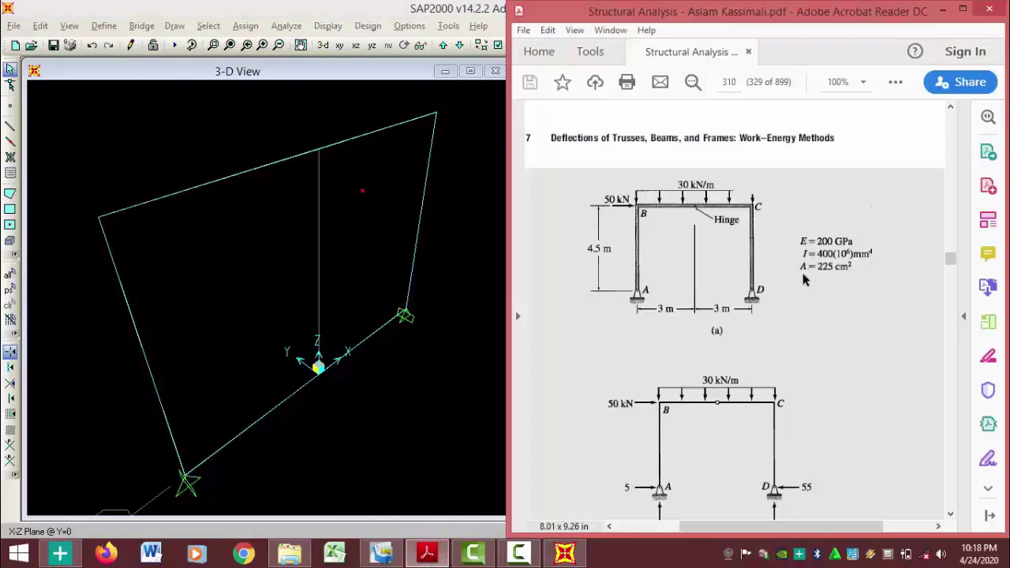
pyautogui.click(942, 10)
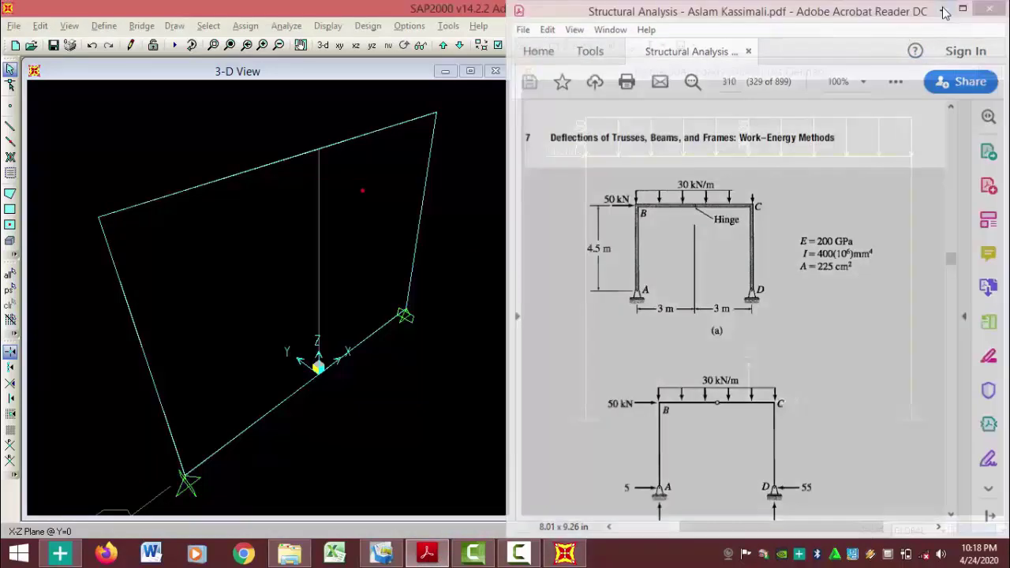
pyautogui.click(1003, 532)
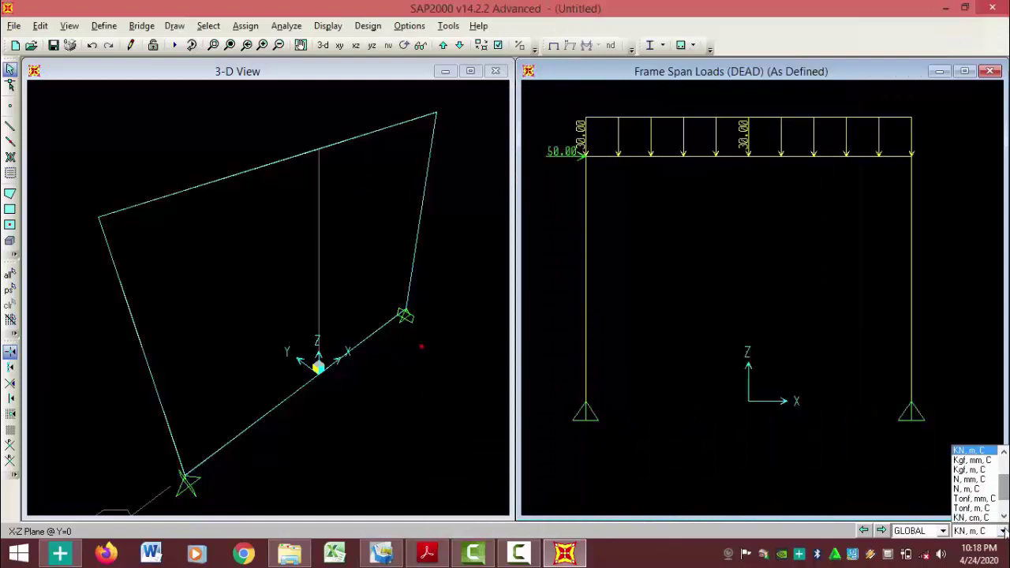
pyautogui.click(986, 482)
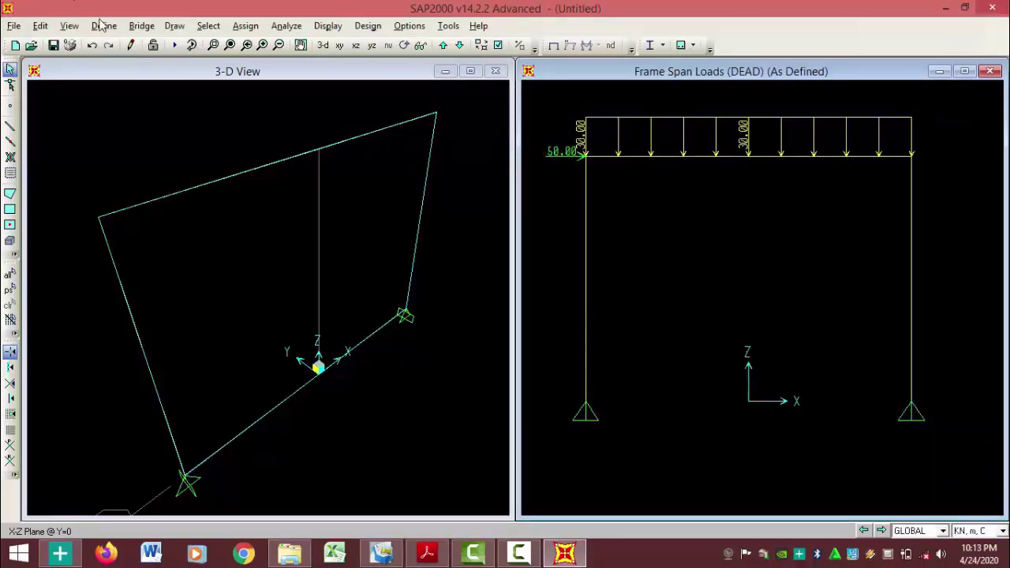
# - Start a new frame section property of type Other as a General section and bring up its property data
pyautogui.click(100, 28)
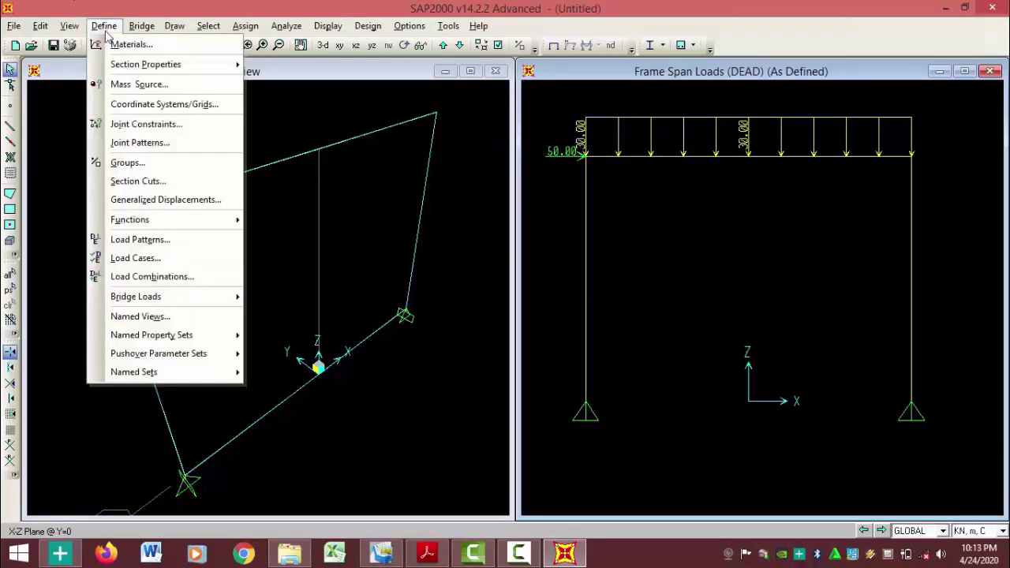
pyautogui.moveTo(118, 63)
pyautogui.click(323, 66)
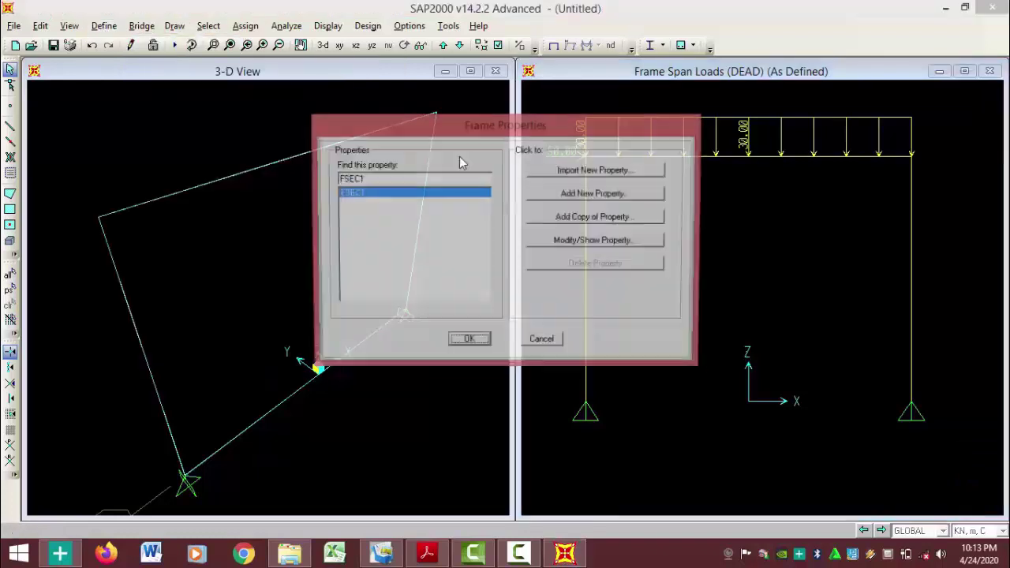
pyautogui.click(586, 195)
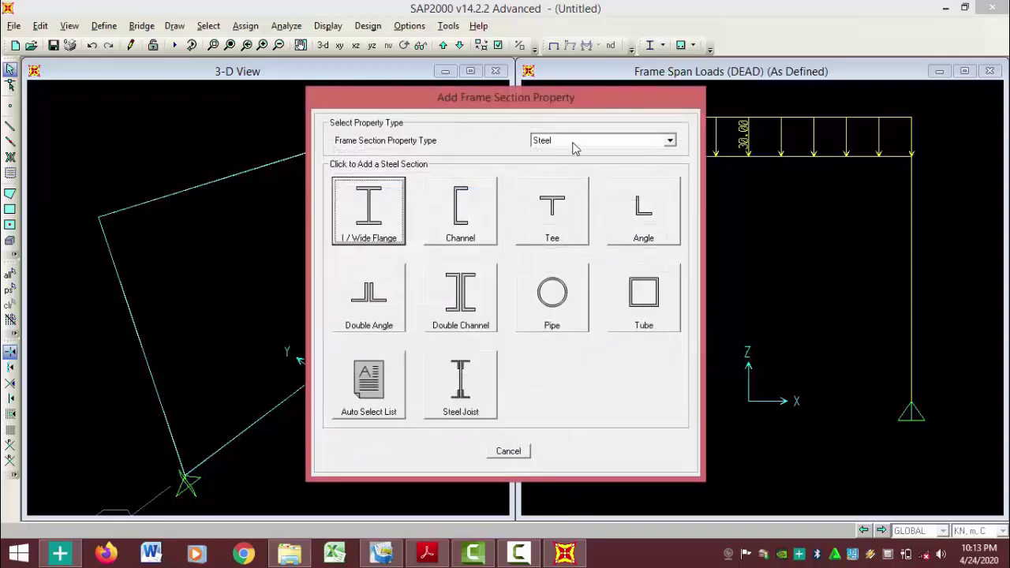
pyautogui.click(574, 142)
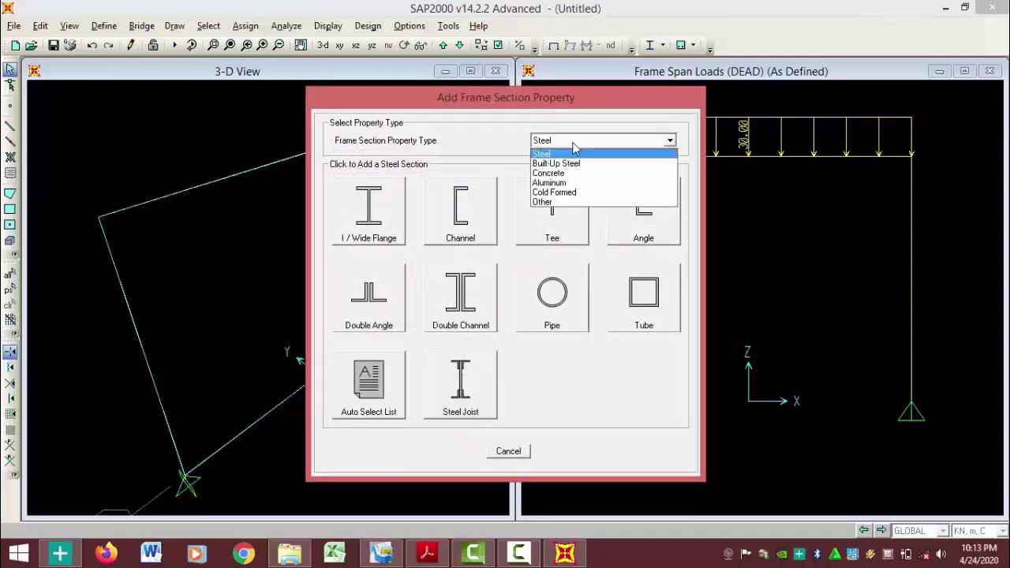
pyautogui.click(543, 202)
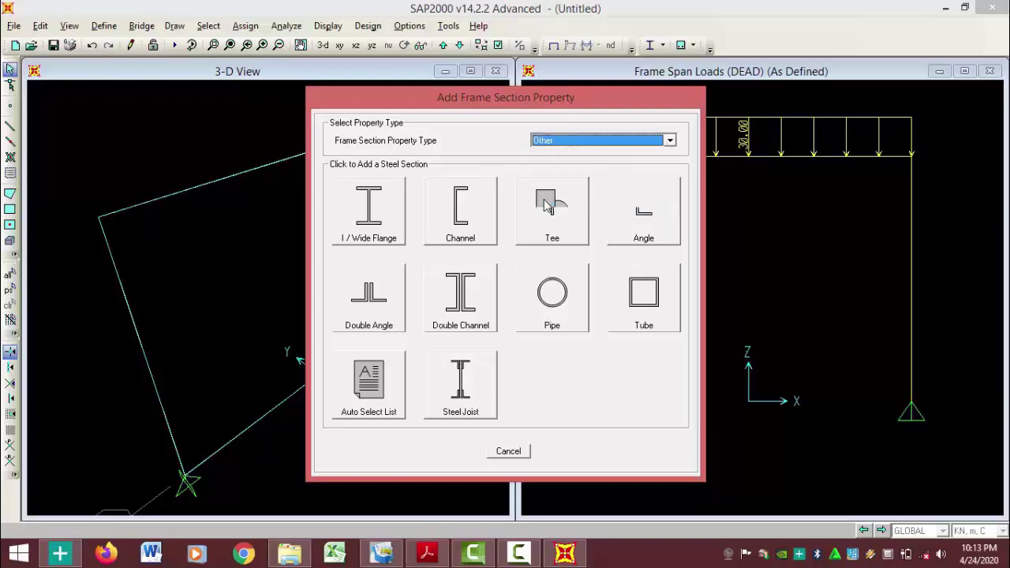
pyautogui.click(361, 225)
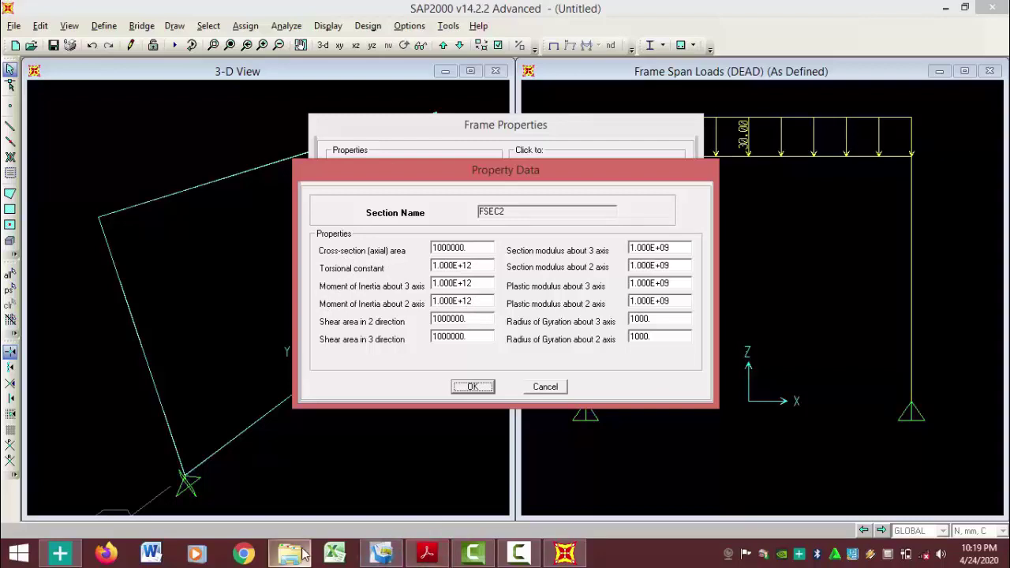
# - Set the new section's moments of inertia about the 3 and 2 axes to 4E+8 each, following the textbook
pyautogui.click(440, 559)
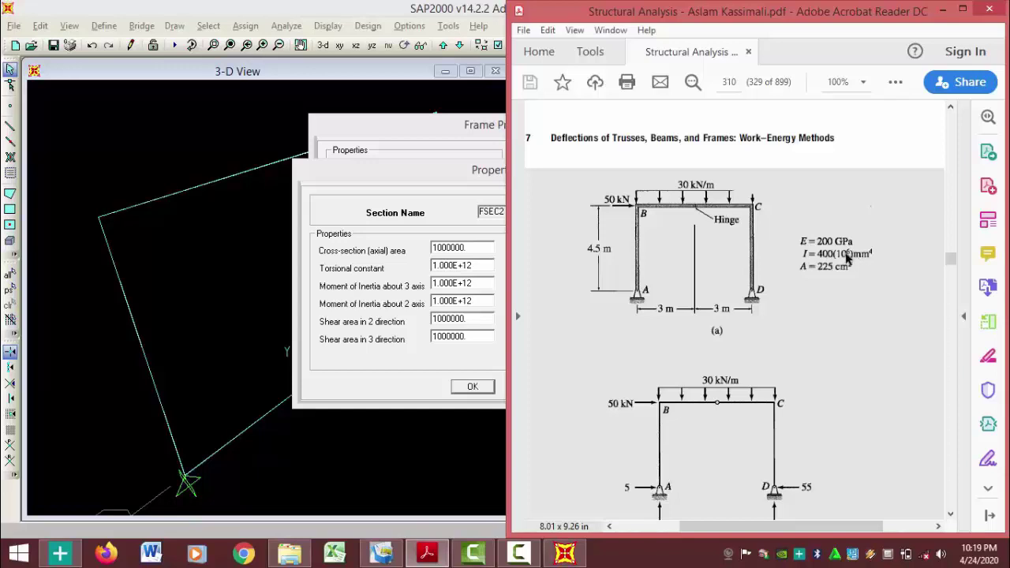
pyautogui.click(457, 298)
pyautogui.moveTo(454, 282); pyautogui.dragTo(429, 285)
pyautogui.write('4E+')
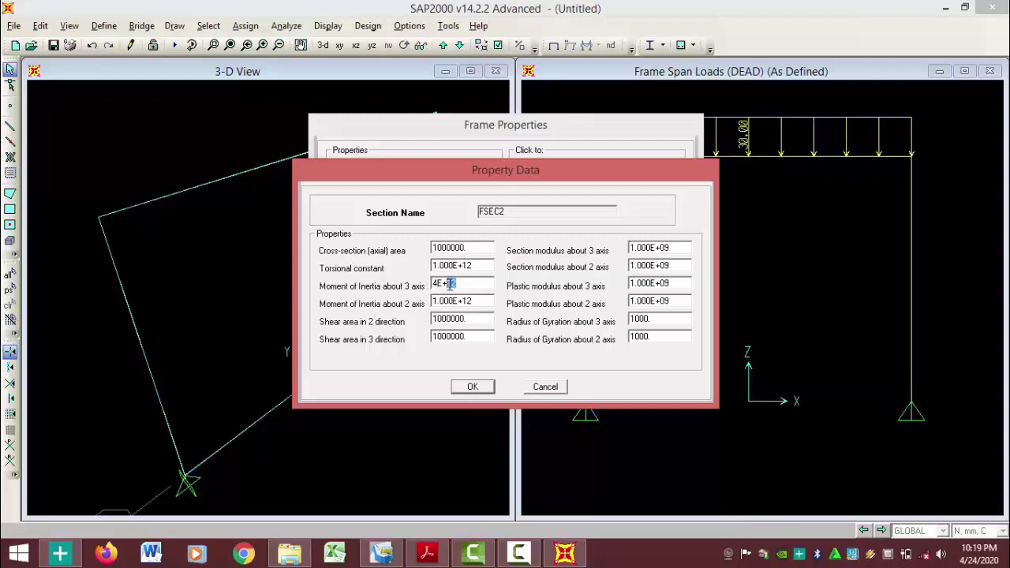
pyautogui.write('6')
pyautogui.moveTo(466, 286); pyautogui.dragTo(411, 292)
pyautogui.write('4E+8')
pyautogui.moveTo(475, 301); pyautogui.dragTo(425, 300)
pyautogui.write('4E+8')
# - Check the area in the textbook, calculate 225*100 for the section's cross-section (axial) area of 22500, and accept the property data
pyautogui.moveTo(484, 555)
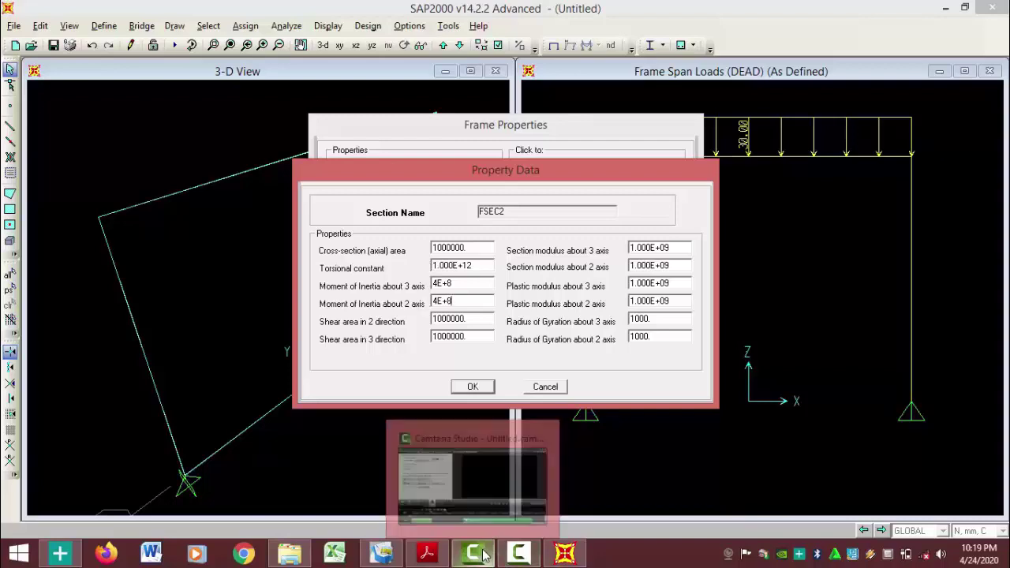
pyautogui.click(427, 553)
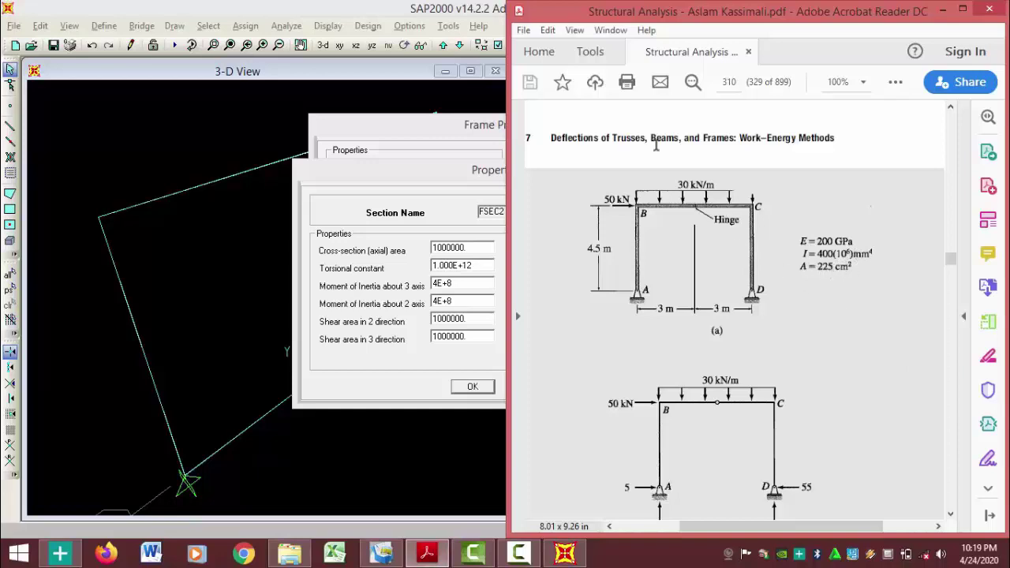
pyautogui.click(943, 11)
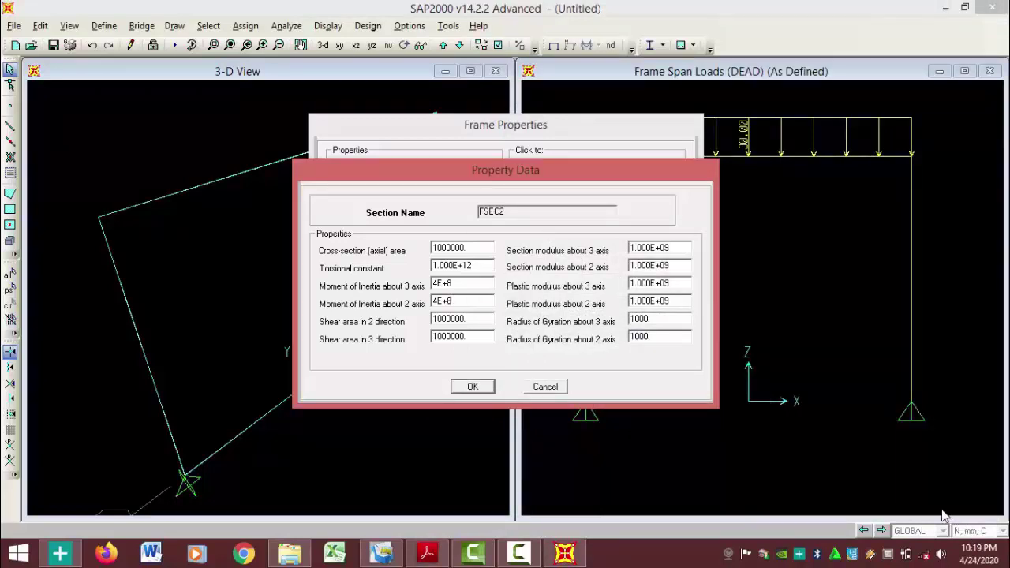
pyautogui.doubleClick(480, 267)
pyautogui.doubleClick(481, 247)
pyautogui.keyDown('shift'); pyautogui.doubleClick(481, 247); pyautogui.keyUp('shift')
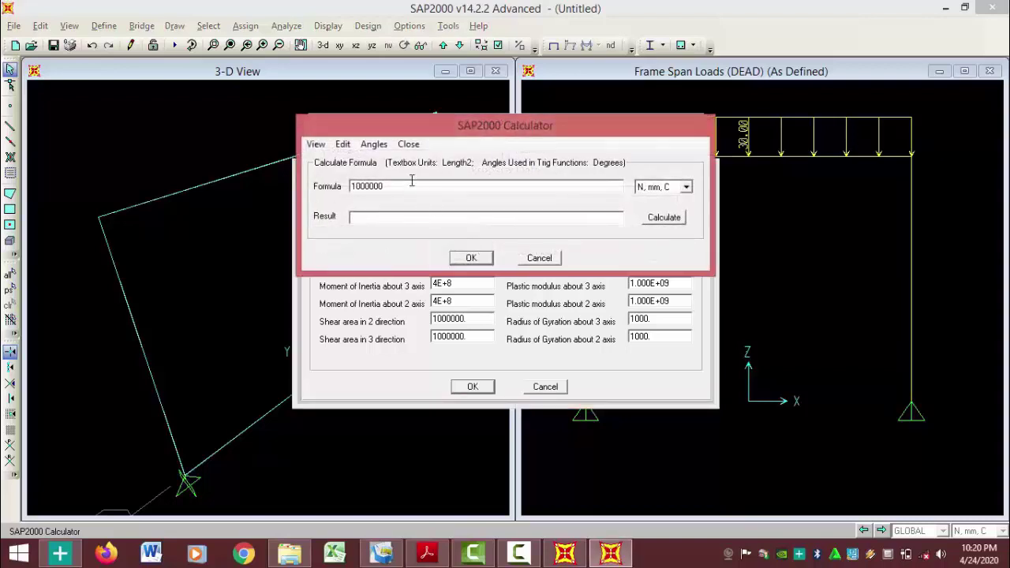
pyautogui.moveTo(477, 134); pyautogui.dragTo(557, 234)
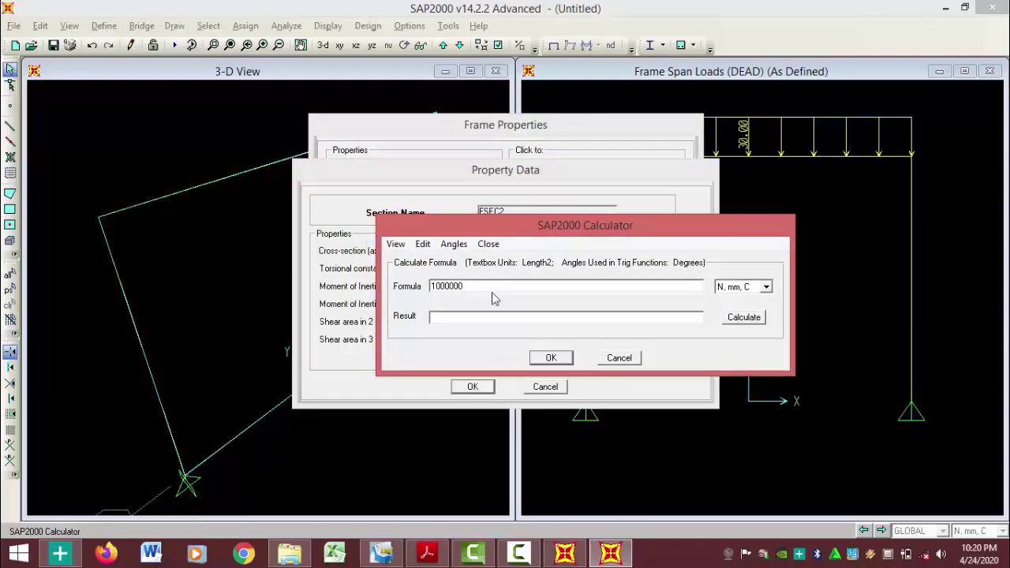
pyautogui.doubleClick(454, 286)
pyautogui.write('225*100')
pyautogui.click(746, 319)
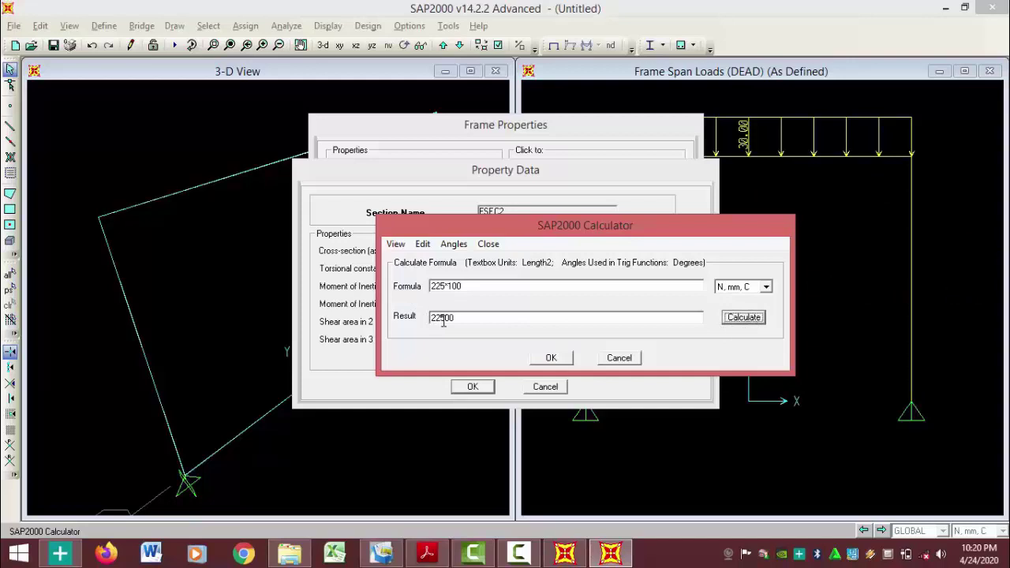
pyautogui.click(552, 358)
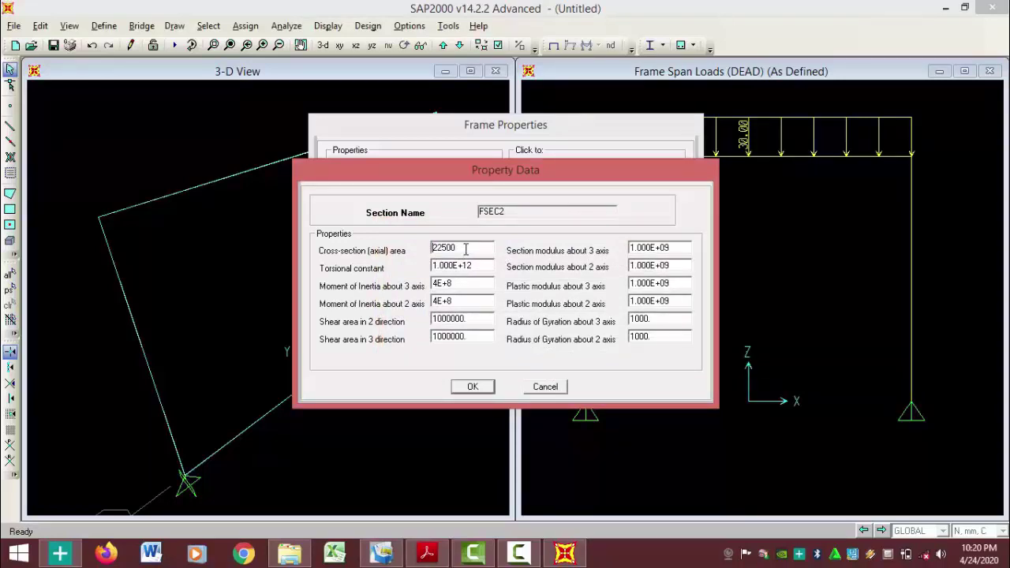
pyautogui.click(486, 388)
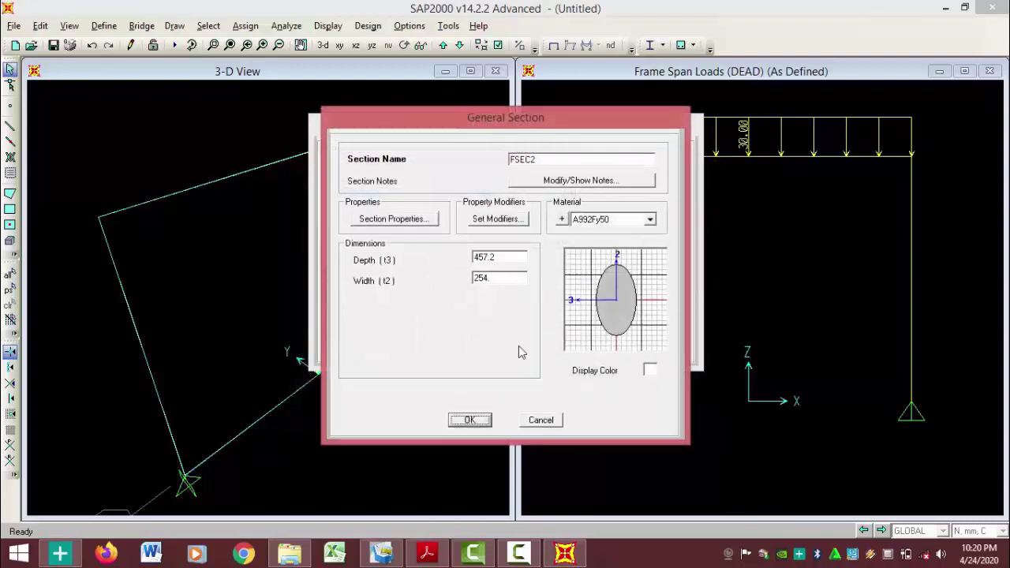
# - Name the general section contoh5, give it the contoh5 material, and save the frame properties
pyautogui.doubleClick(533, 160)
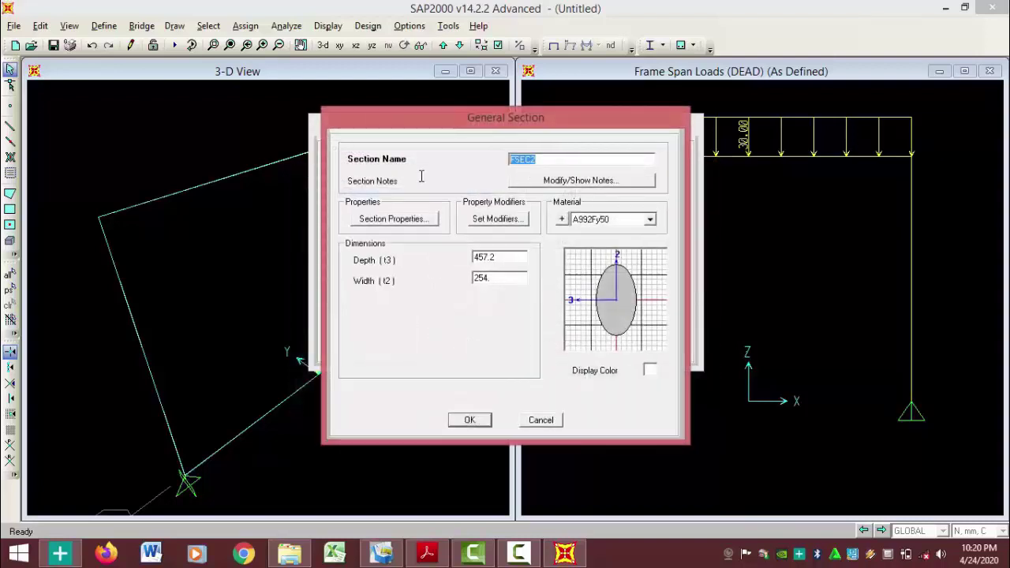
pyautogui.write('contoh5')
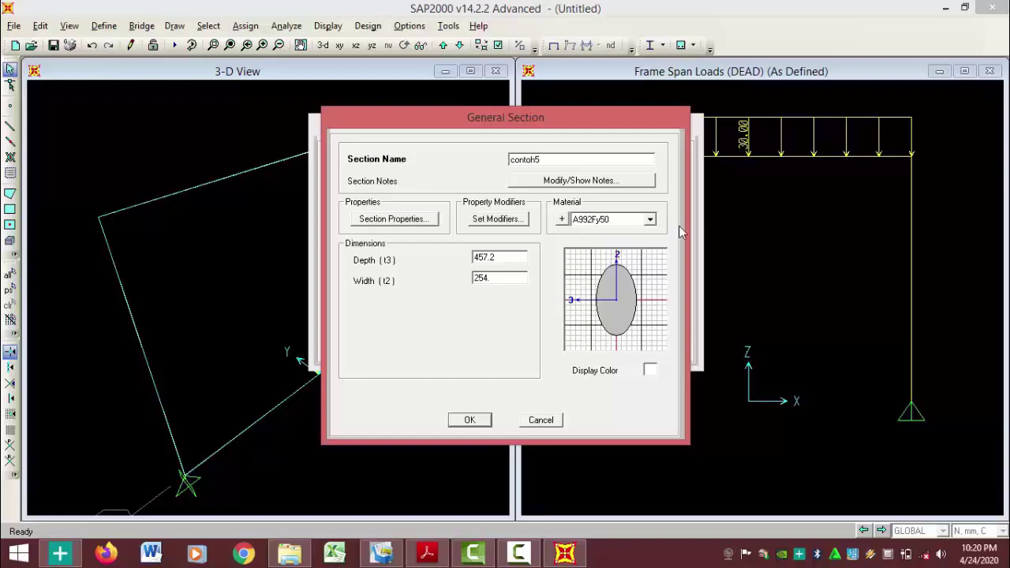
pyautogui.click(650, 220)
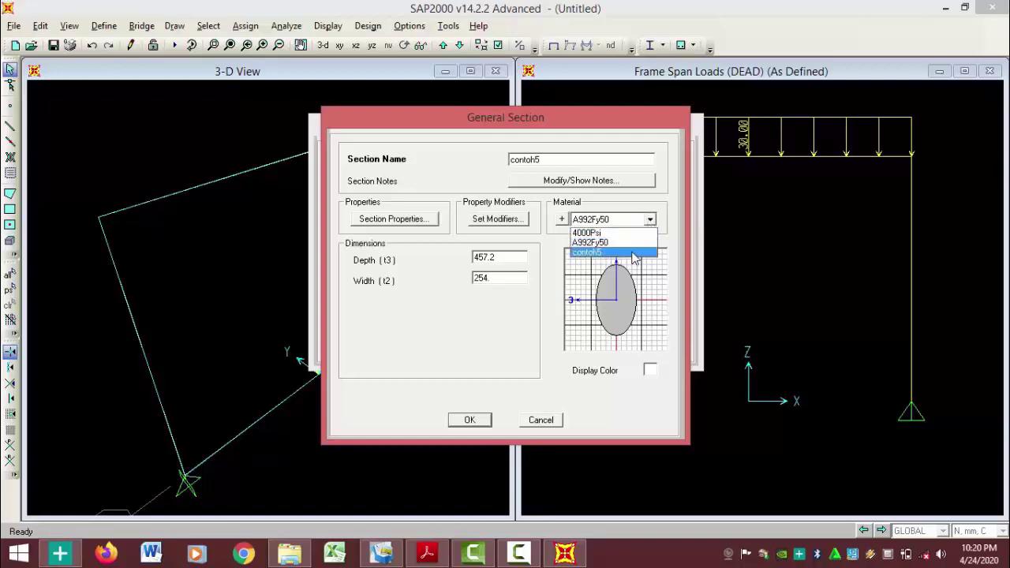
pyautogui.click(633, 252)
pyautogui.click(470, 420)
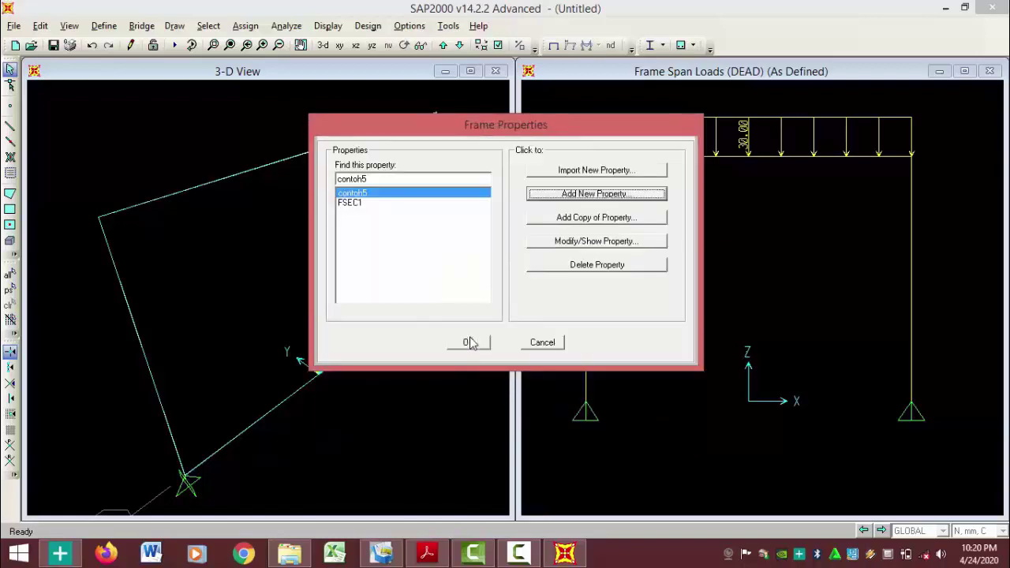
pyautogui.click(471, 343)
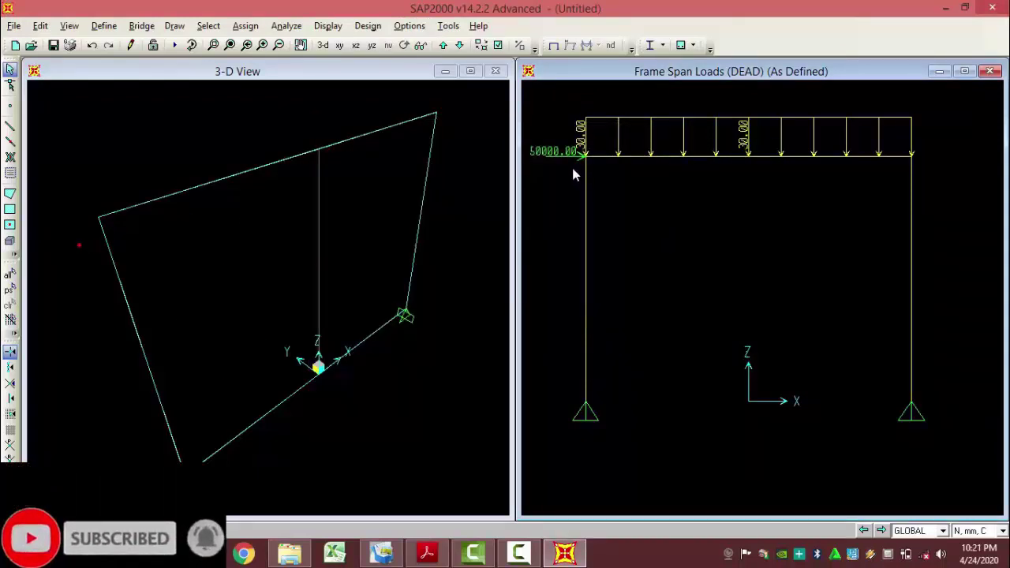
# - Select the whole frame, check it against the textbook figure, and assign the contoh5 section to all its members
pyautogui.hotkey('ctrl', 'shift', 'a')
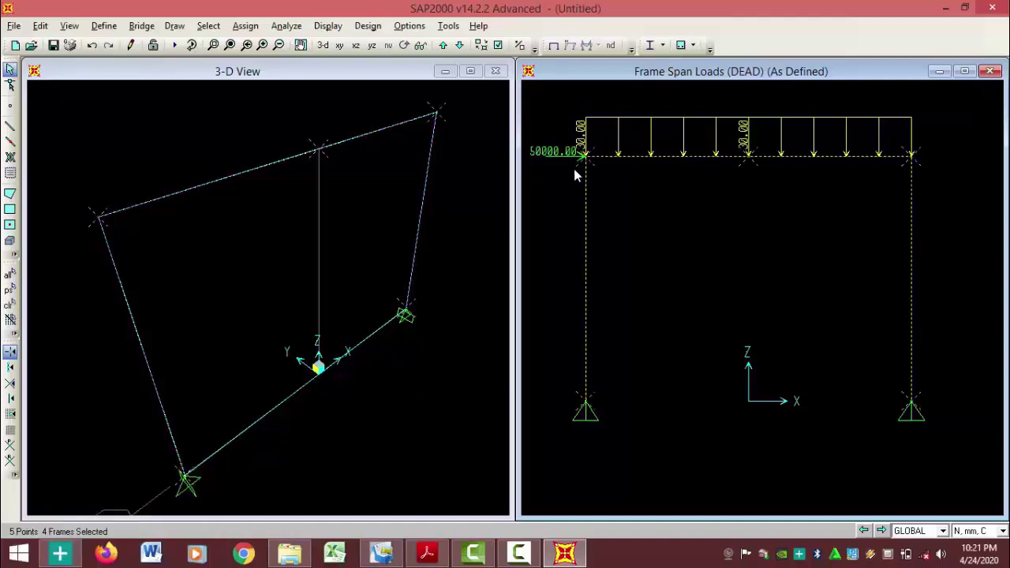
pyautogui.click(427, 553)
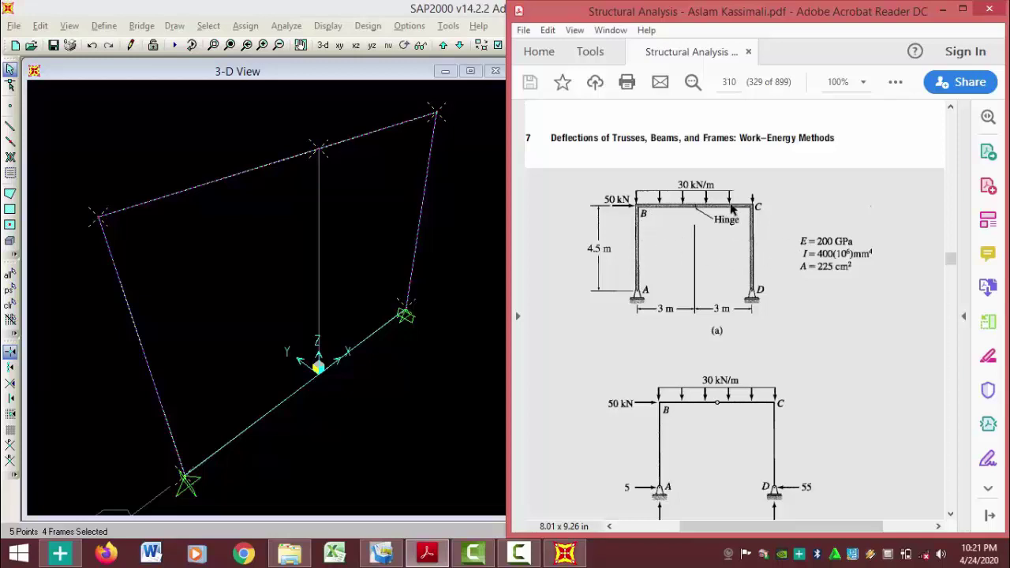
pyautogui.click(942, 10)
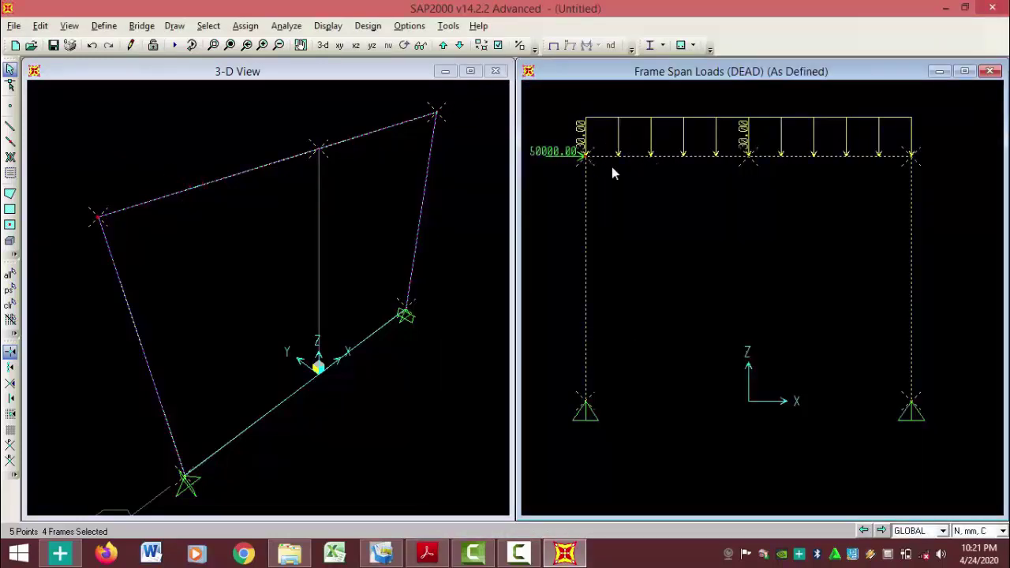
pyautogui.click(245, 26)
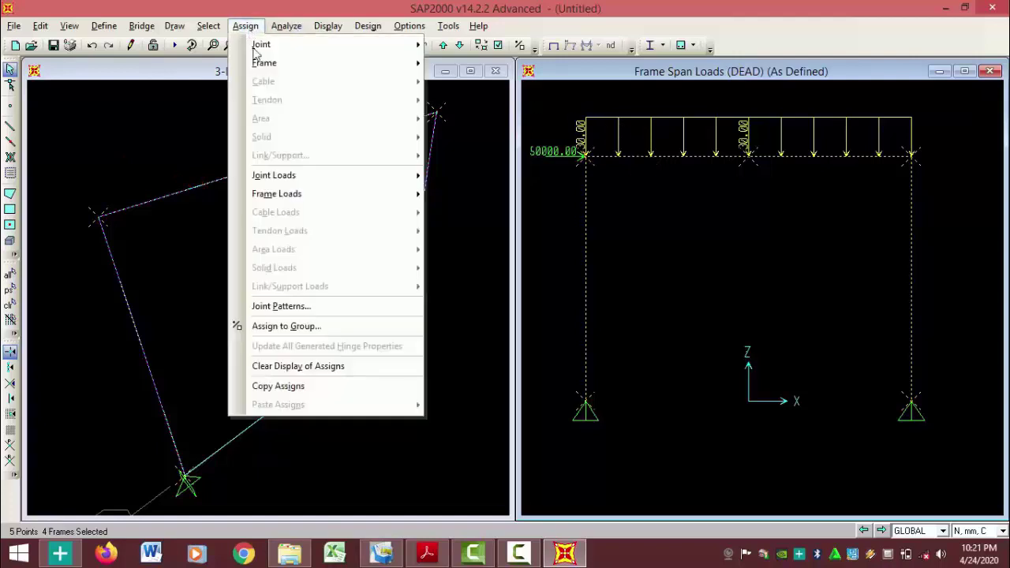
pyautogui.moveTo(308, 63)
pyautogui.click(461, 64)
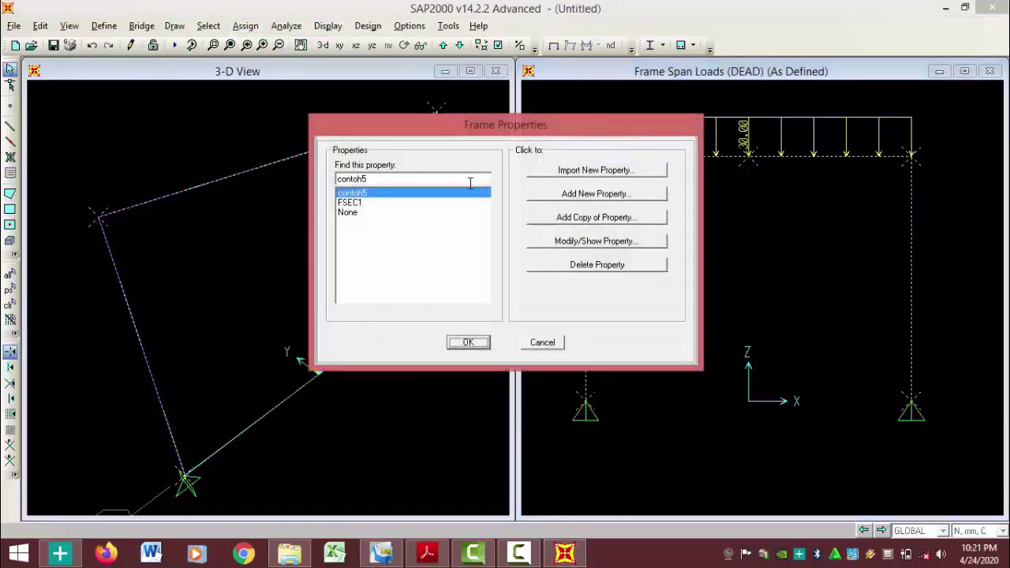
pyautogui.click(469, 342)
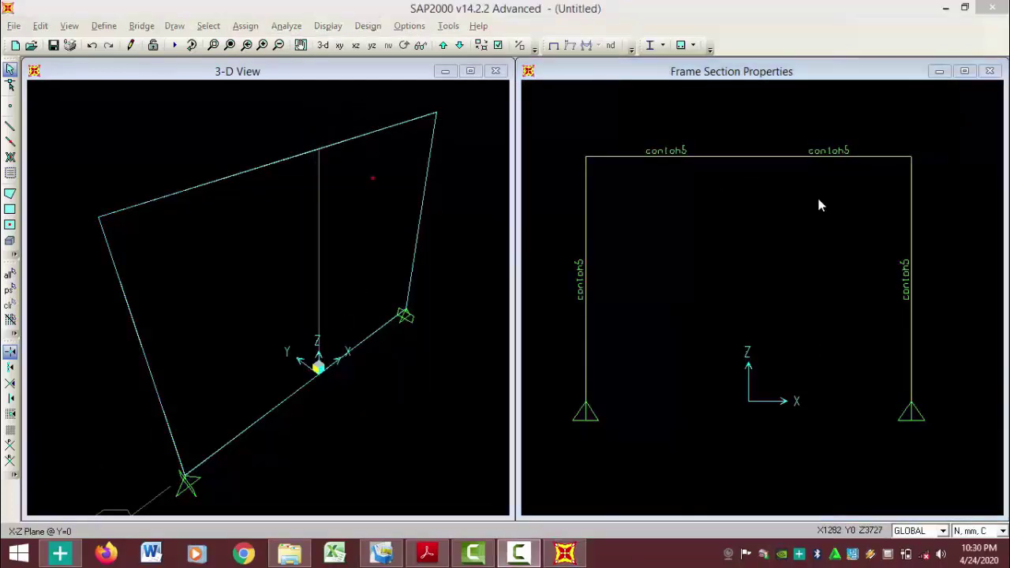
# - Set the self weight multiplier of the DEAD load pattern to 0 and save the load patterns
pyautogui.click(117, 27)
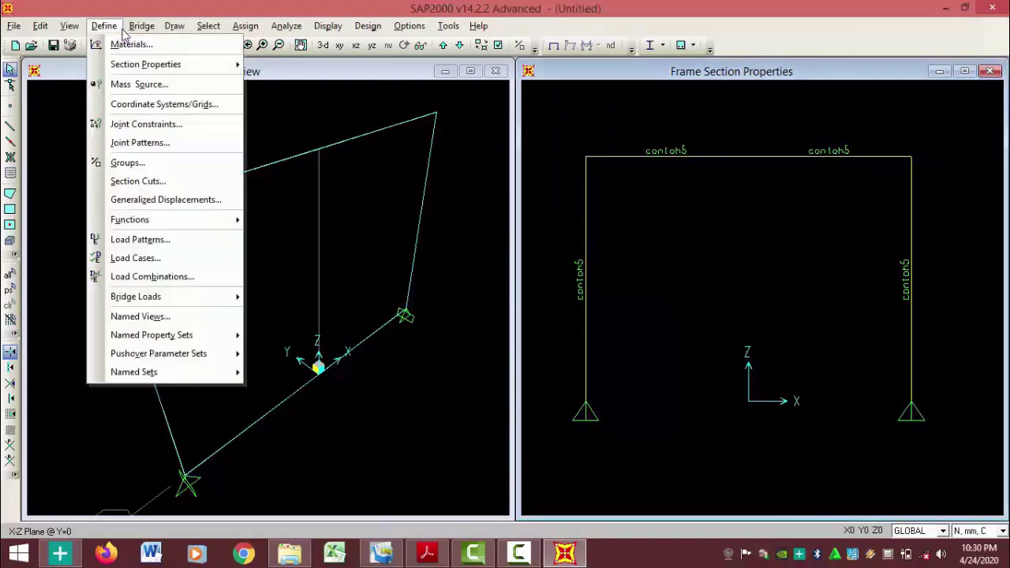
pyautogui.click(140, 239)
pyautogui.doubleClick(476, 248)
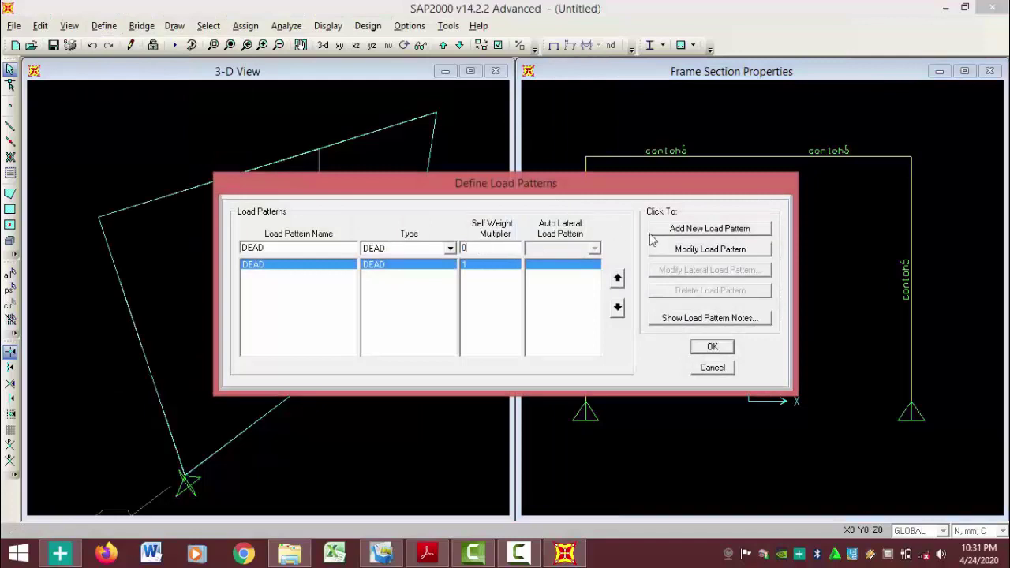
pyautogui.click(680, 249)
pyautogui.click(733, 347)
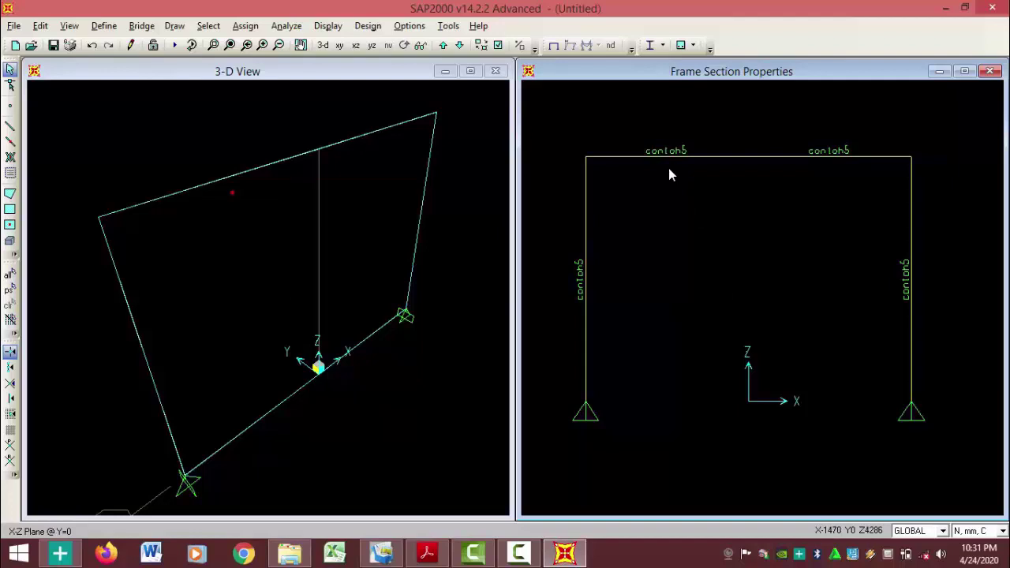
# - Select the whole frame and set the analysis options to Plane Frame in the XZ plane
pyautogui.hotkey('ctrl', 'a')
pyautogui.click(292, 28)
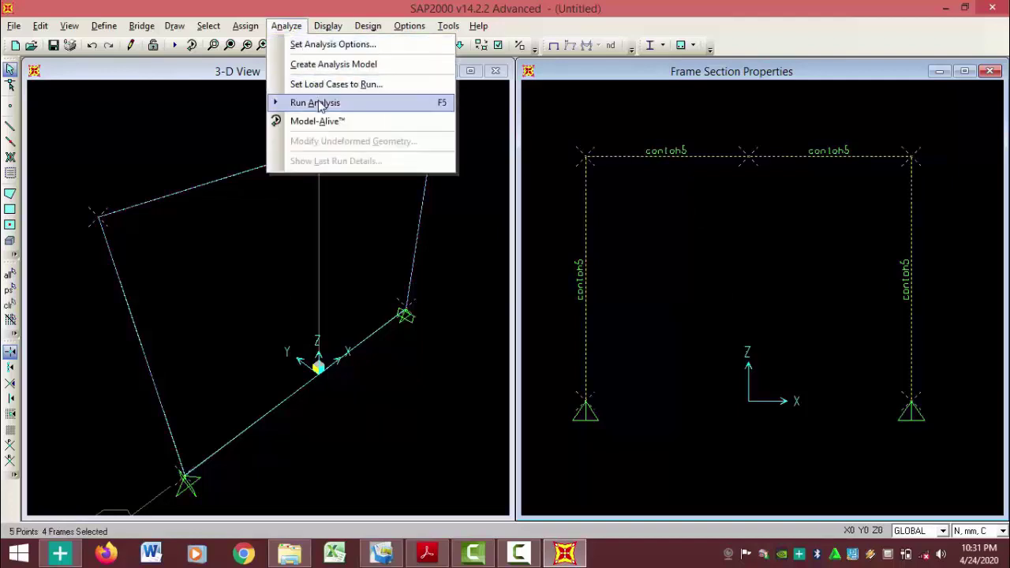
pyautogui.click(333, 44)
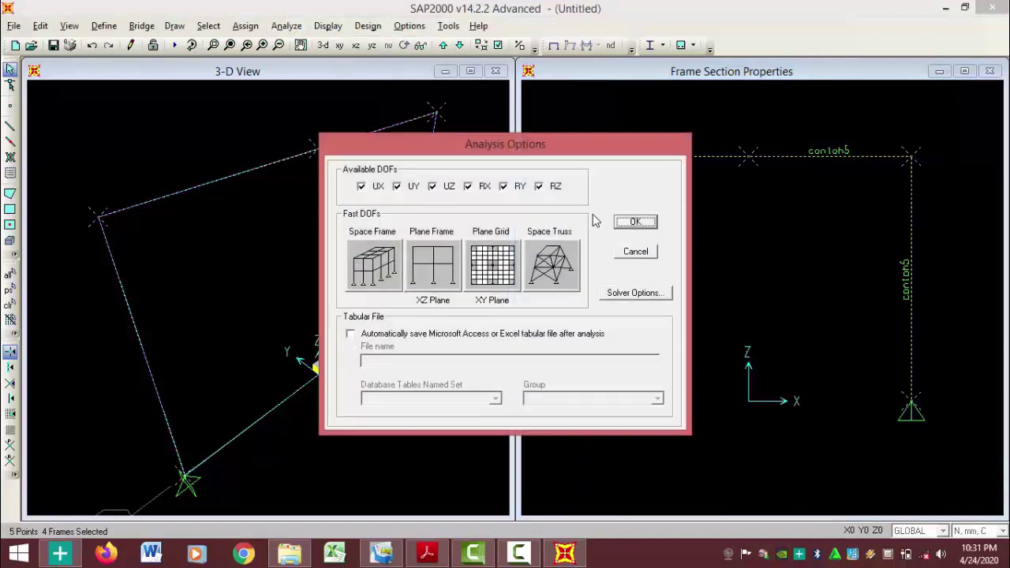
pyautogui.click(430, 266)
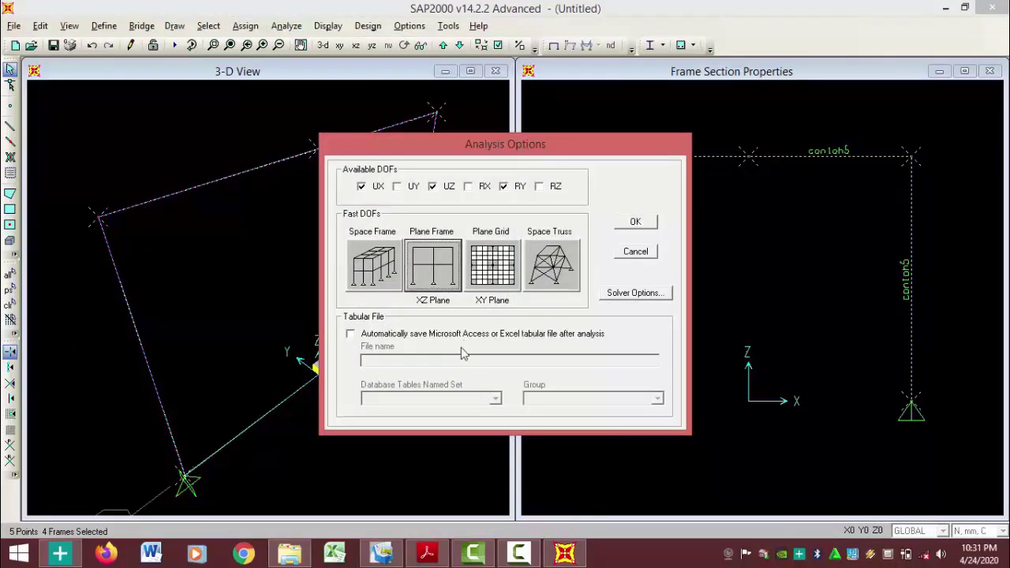
pyautogui.click(635, 223)
# - Set up the analysis run so that the MODAL load case is not run and only DEAD is
pyautogui.click(286, 26)
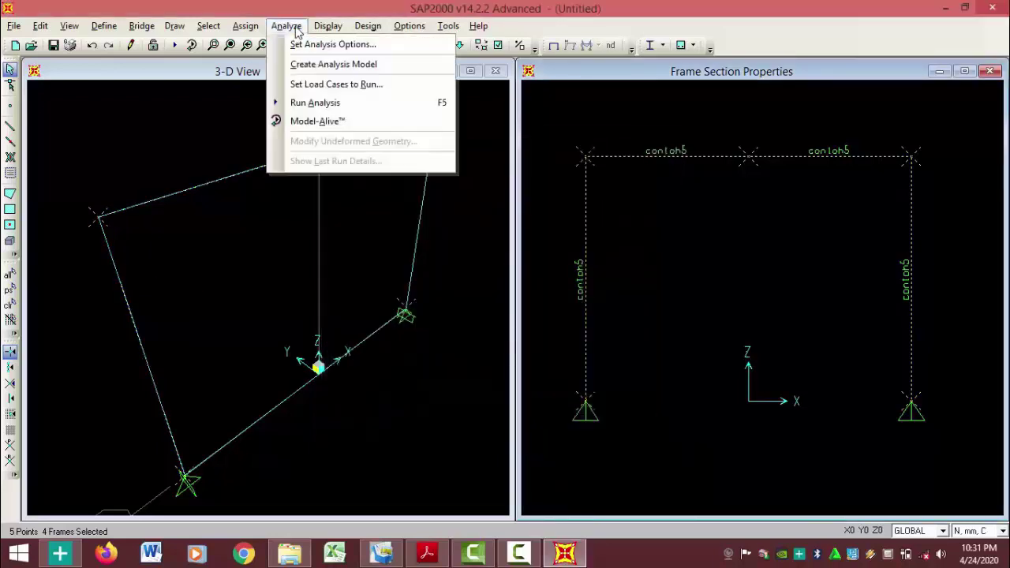
pyautogui.click(309, 102)
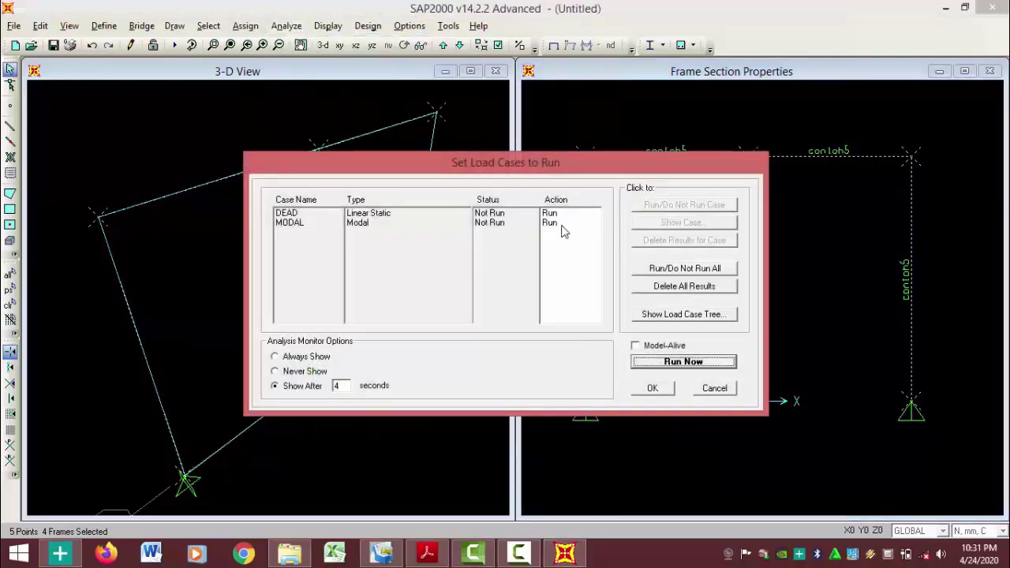
pyautogui.click(563, 229)
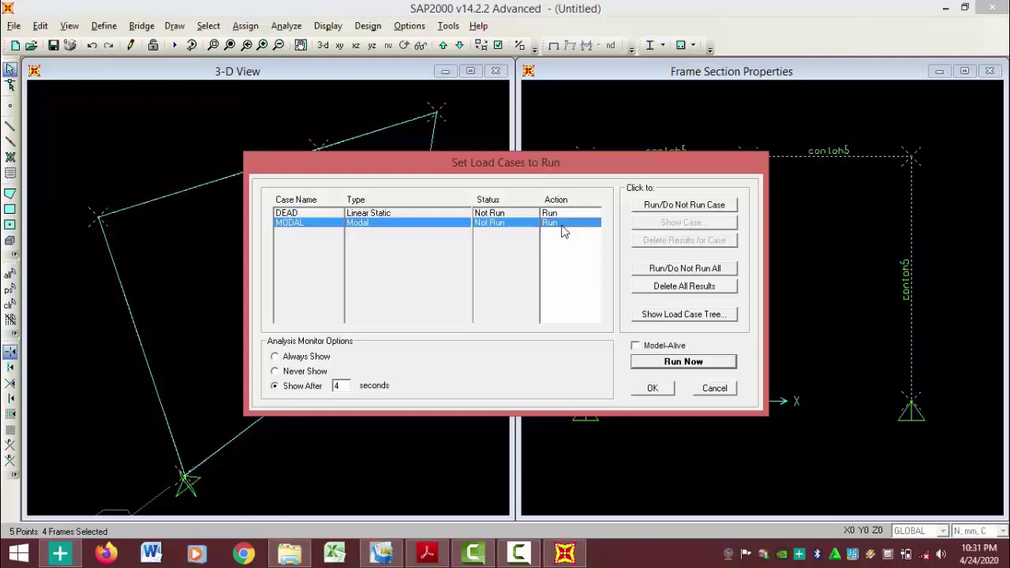
pyautogui.click(685, 207)
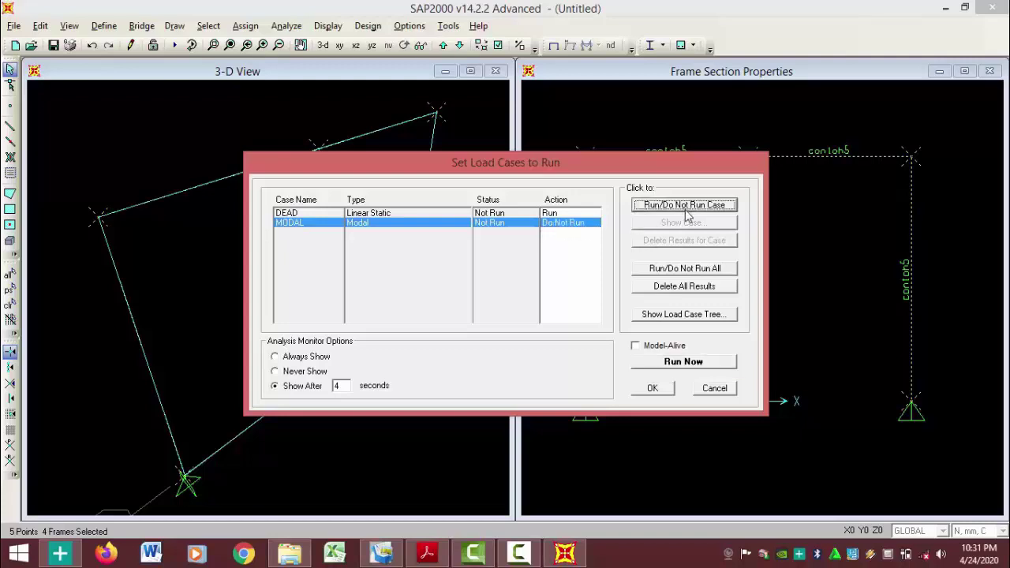
# - Run the analysis and save the model file as conto5
pyautogui.click(677, 362)
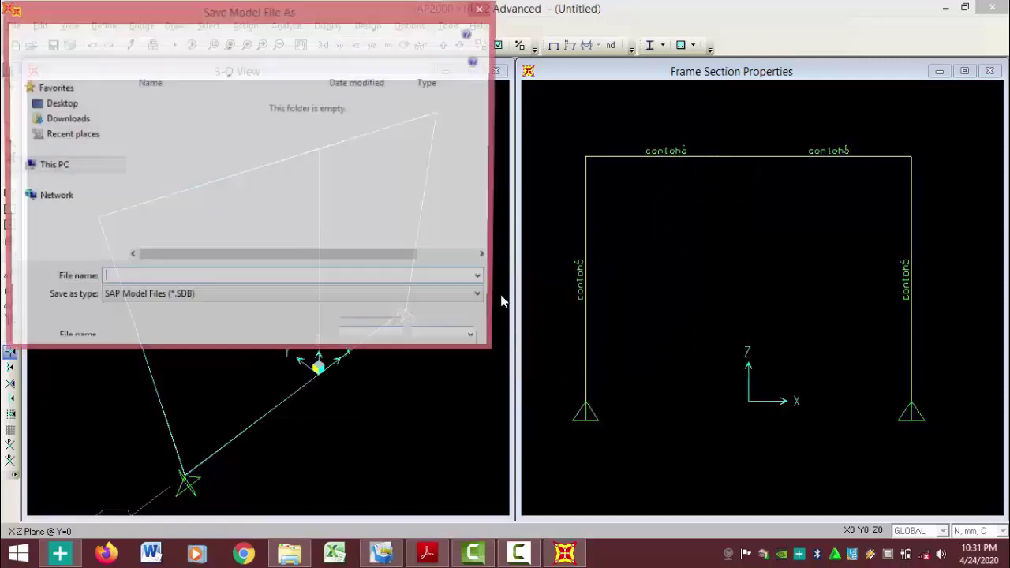
pyautogui.write('con')
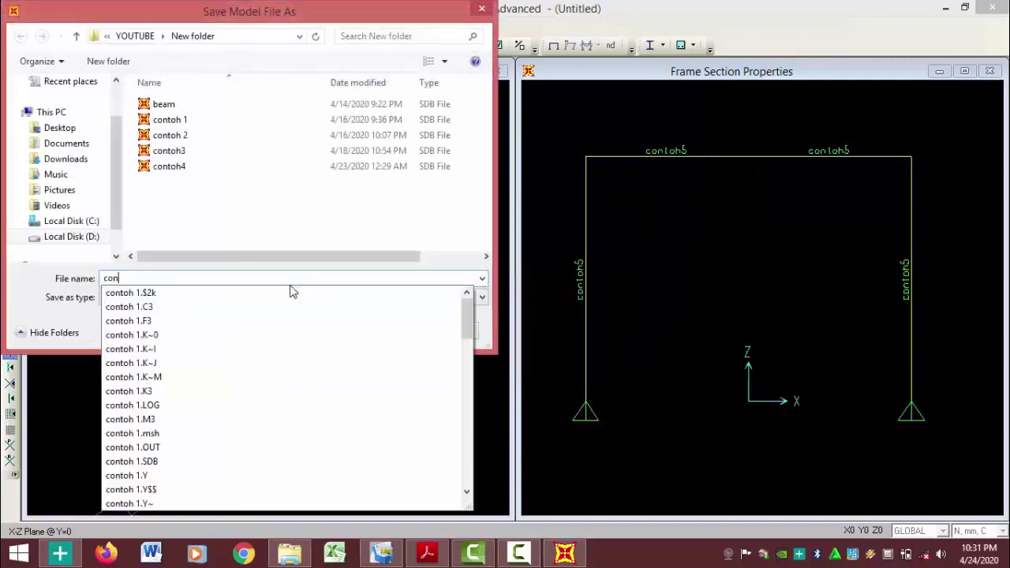
pyautogui.write('to5')
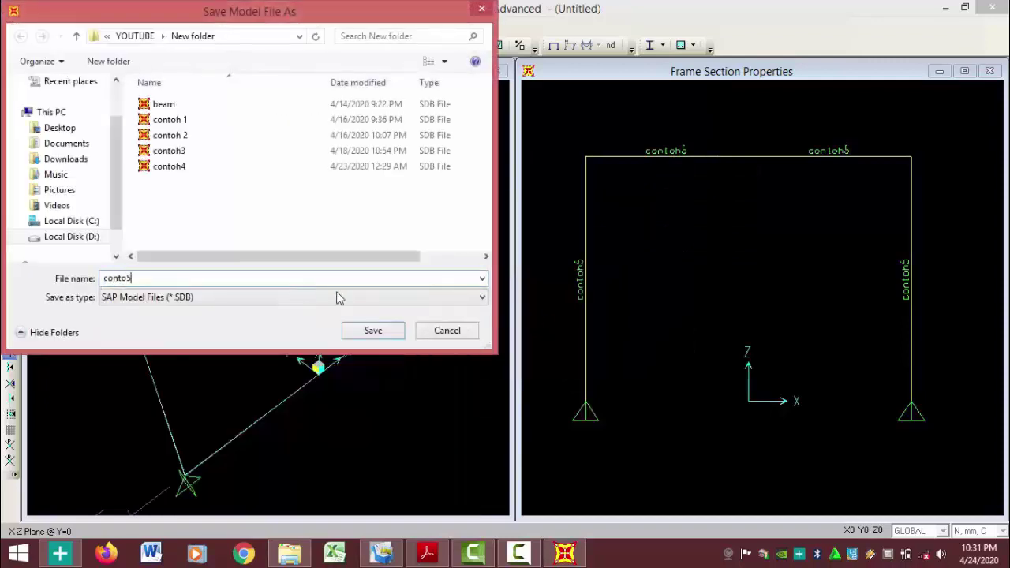
pyautogui.click(396, 335)
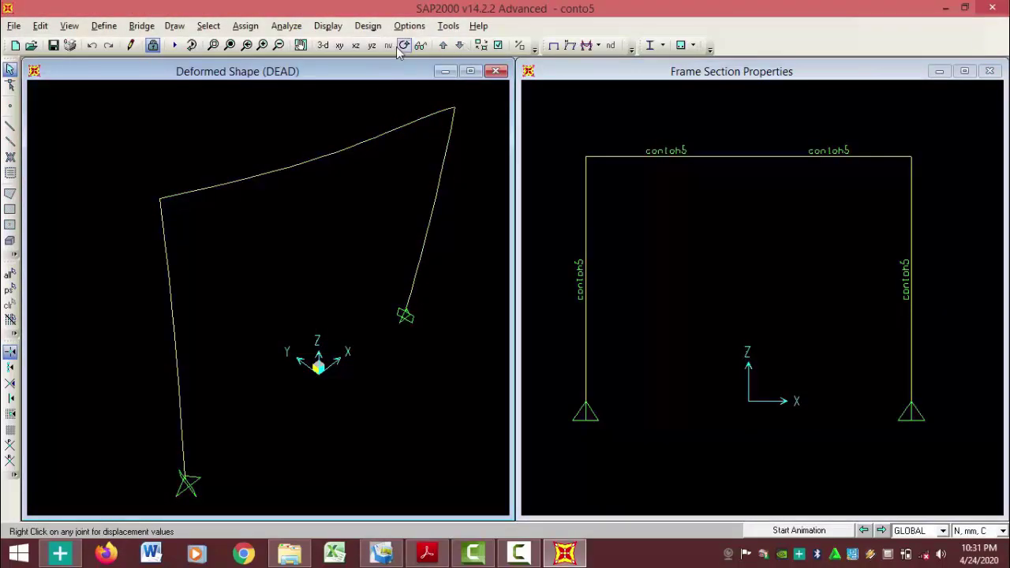
# - Show the deformed shape for the DEAD case in the XZ view with the Wire Shadow option turned on
pyautogui.click(355, 46)
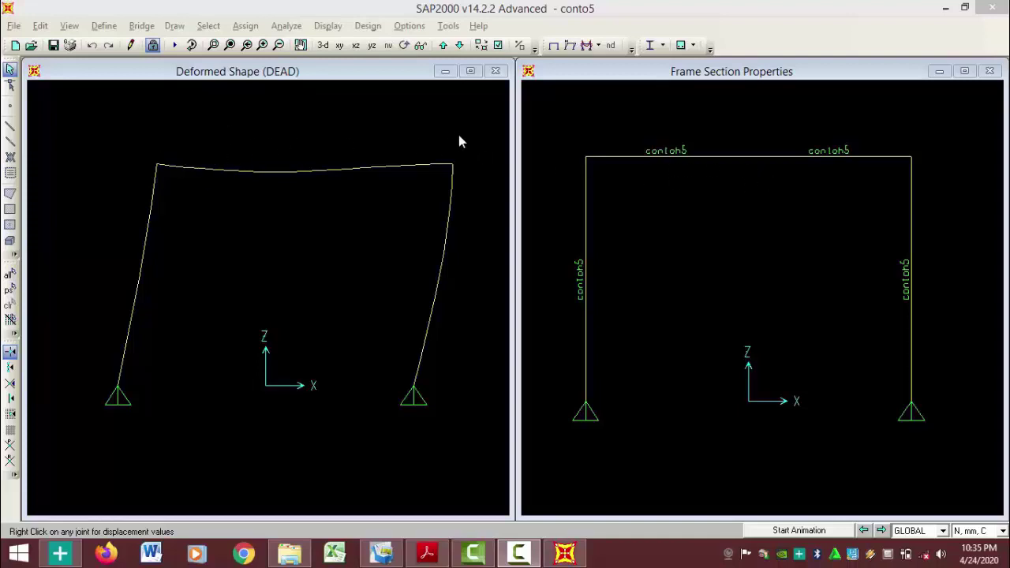
pyautogui.click(369, 16)
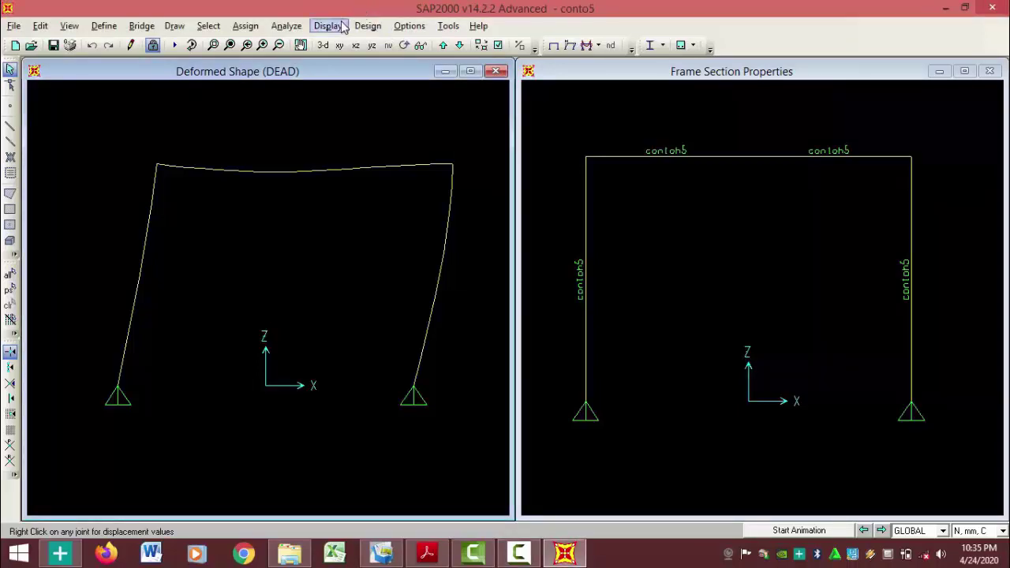
pyautogui.click(341, 28)
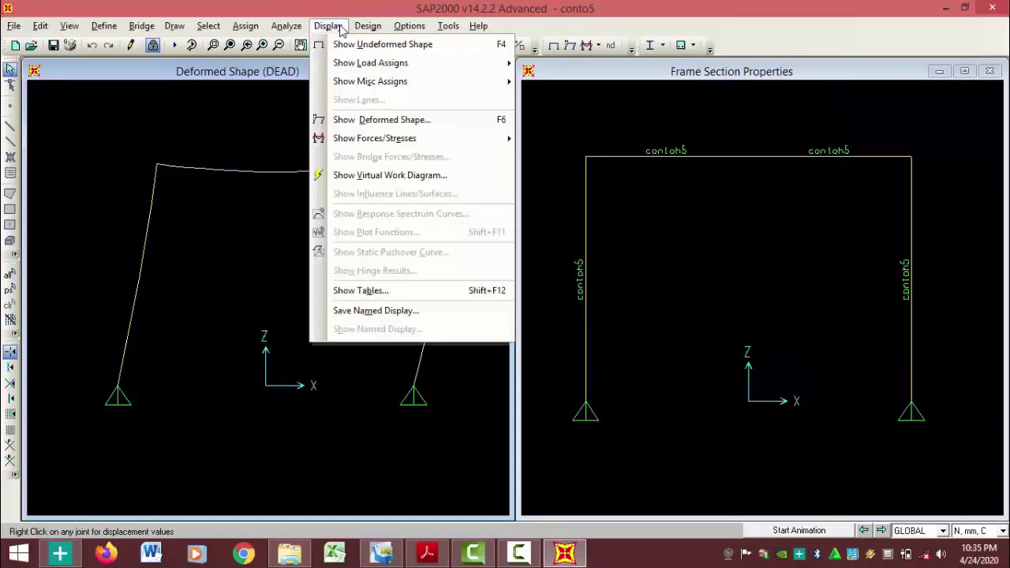
pyautogui.click(372, 120)
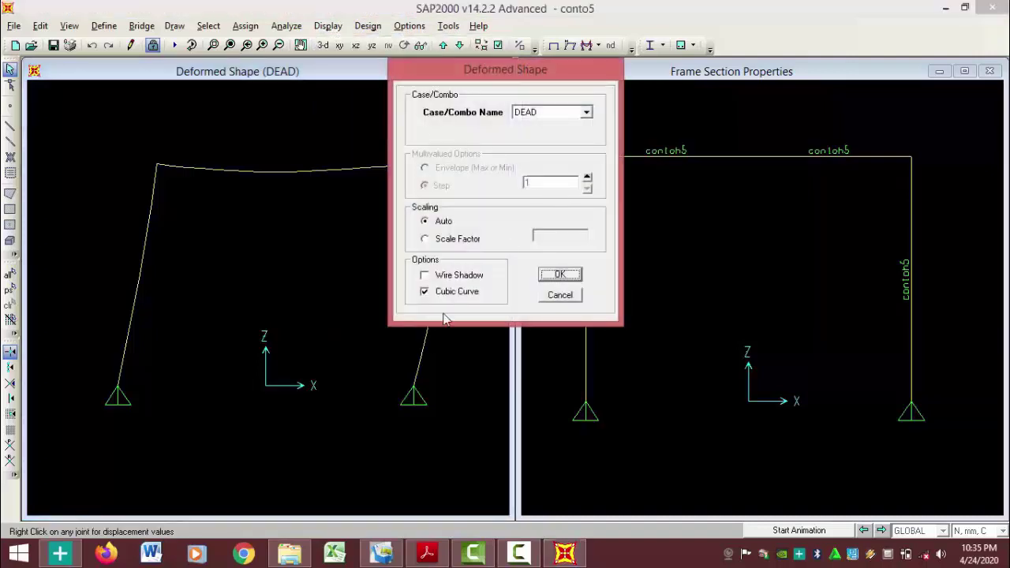
pyautogui.click(451, 276)
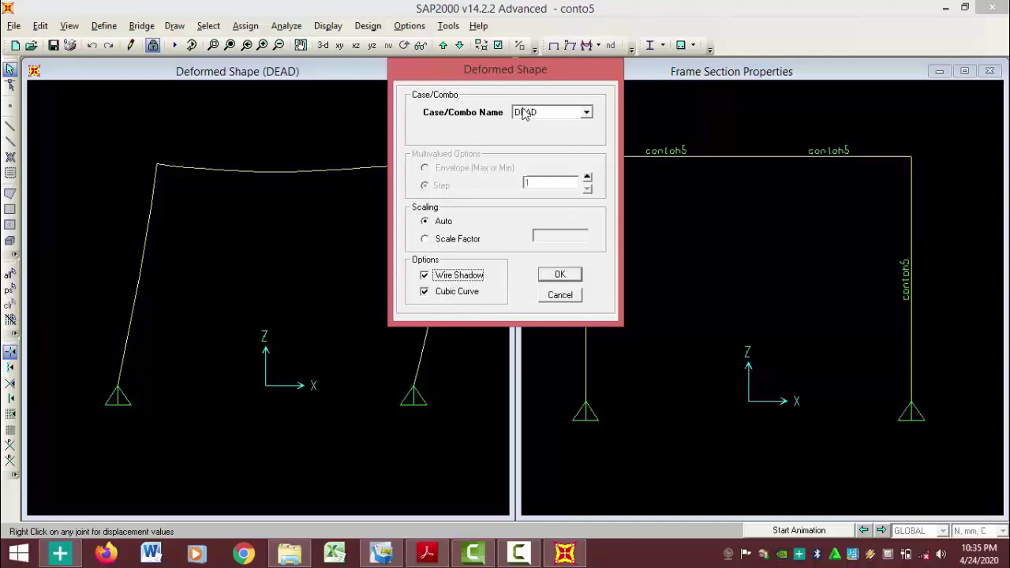
pyautogui.click(563, 277)
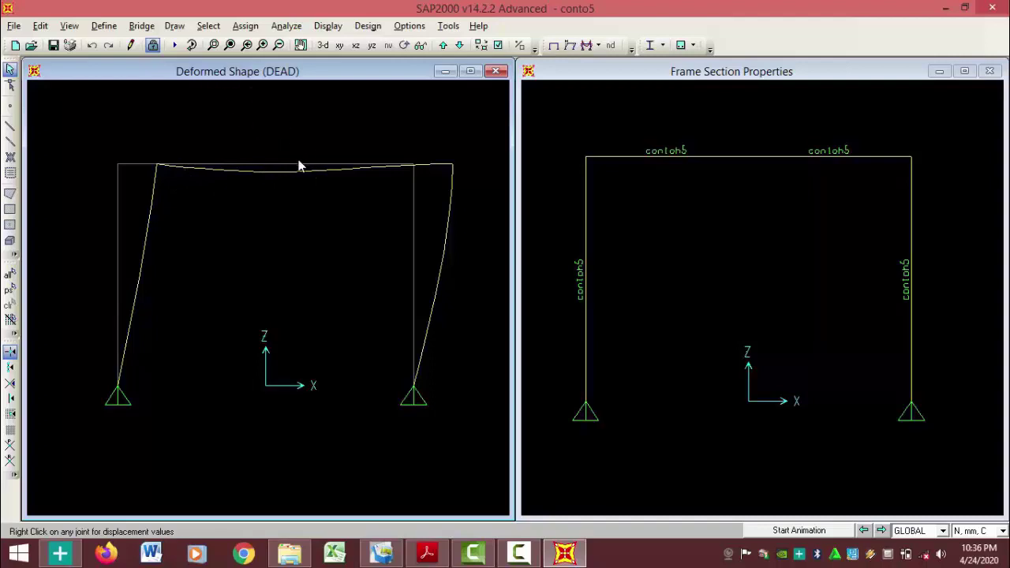
# - Animate the deformed shape, adjust the animation speed, and stop the animation
pyautogui.click(799, 531)
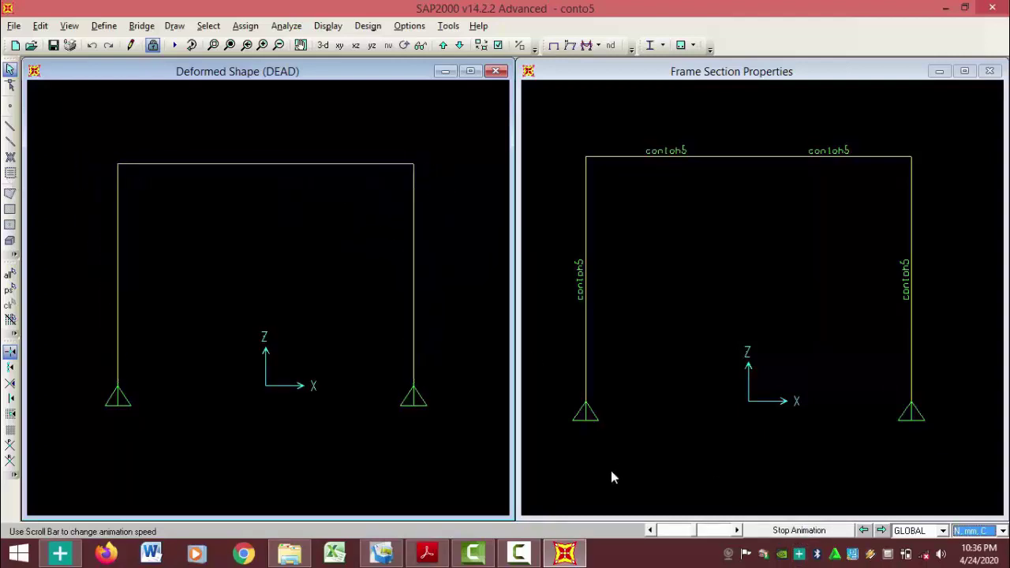
pyautogui.moveTo(693, 532); pyautogui.dragTo(672, 533)
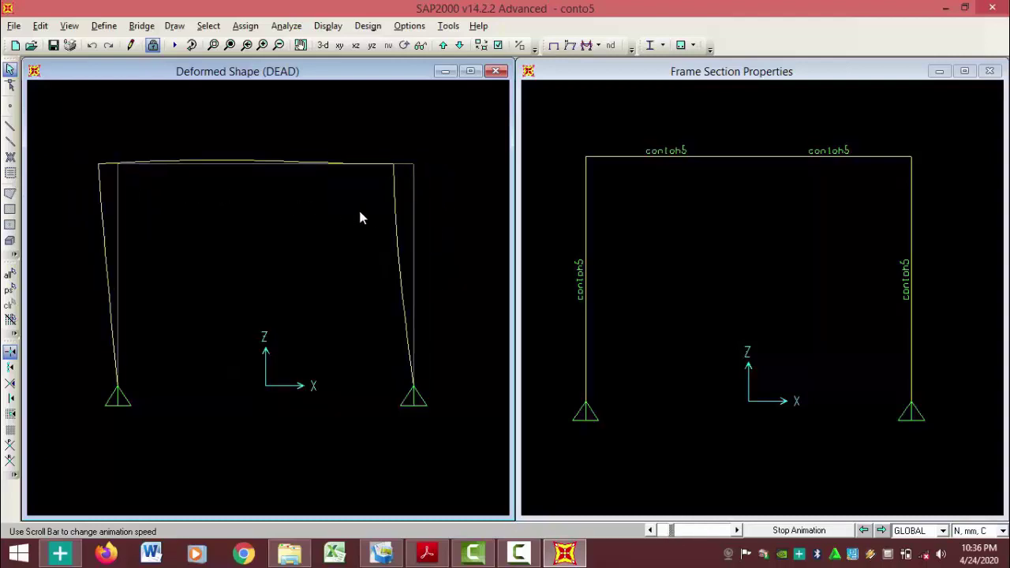
pyautogui.click(808, 533)
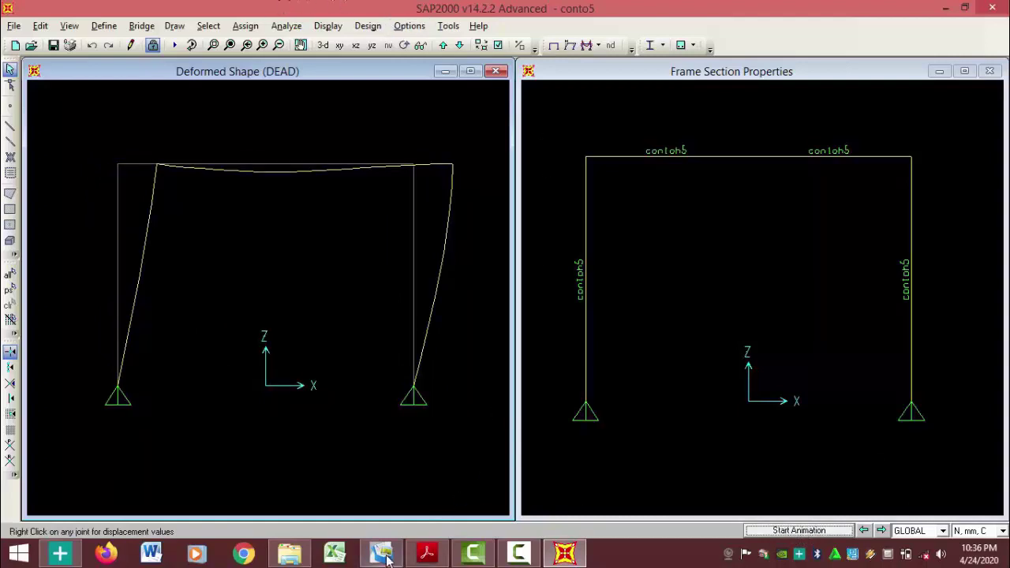
# - Review the textbook problem statement in the PDF for the deflection it asks for at joint C, and return to SAP2000
pyautogui.click(427, 555)
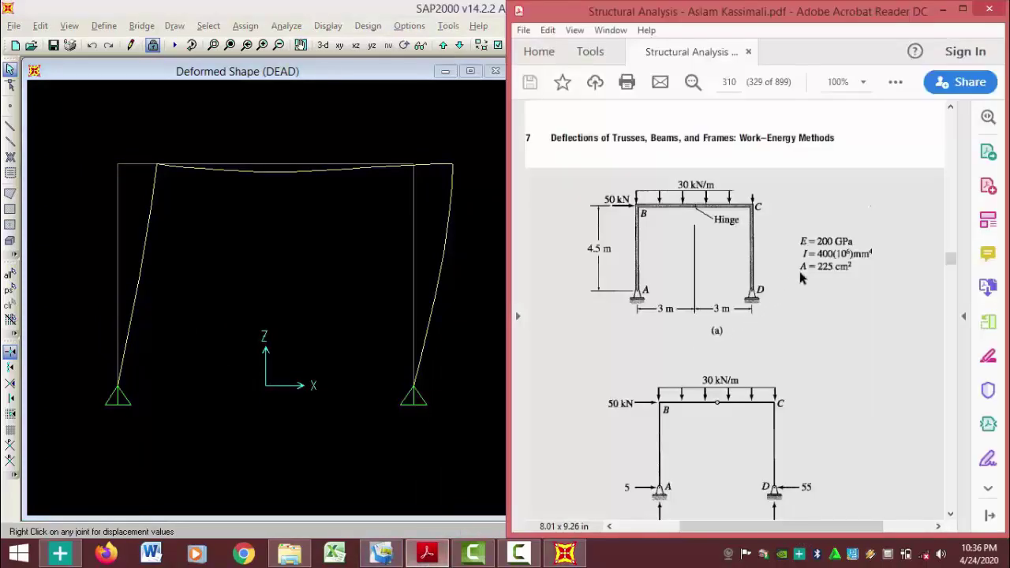
pyautogui.scroll(5, 770, 327)
pyautogui.scroll(2, 769, 332)
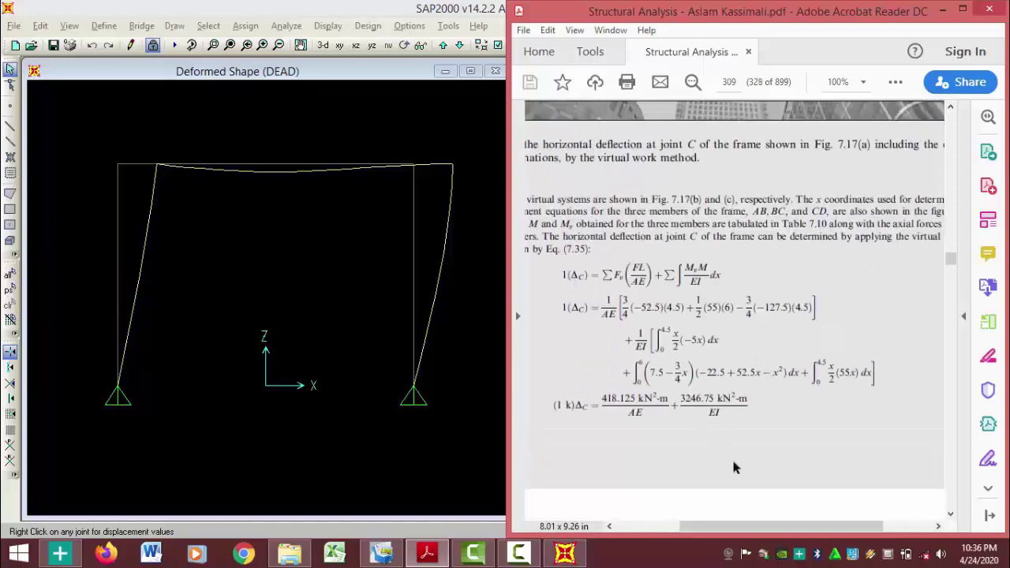
pyautogui.moveTo(751, 531); pyautogui.dragTo(727, 534)
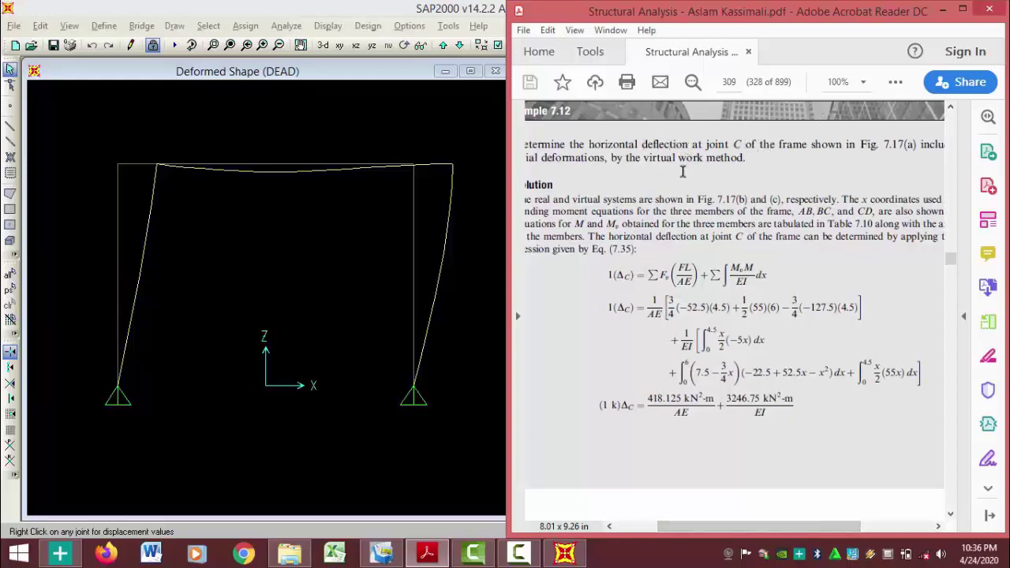
pyautogui.click(943, 10)
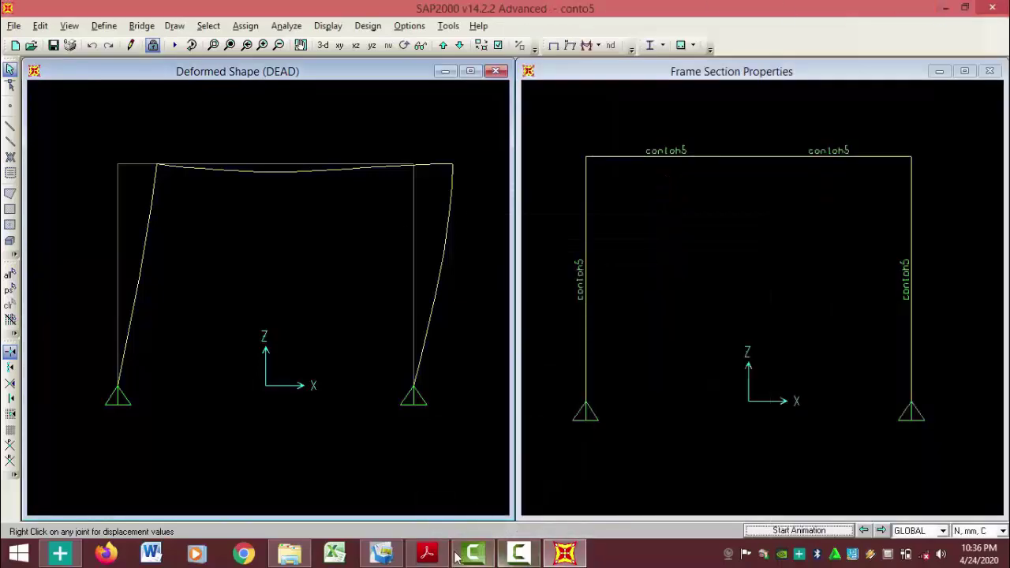
# - Locate joint C in the textbook figure and inspect the displacement of the matching upper corner joint in the deformed SAP2000 model
pyautogui.click(427, 552)
pyautogui.scroll(-8, 758, 225)
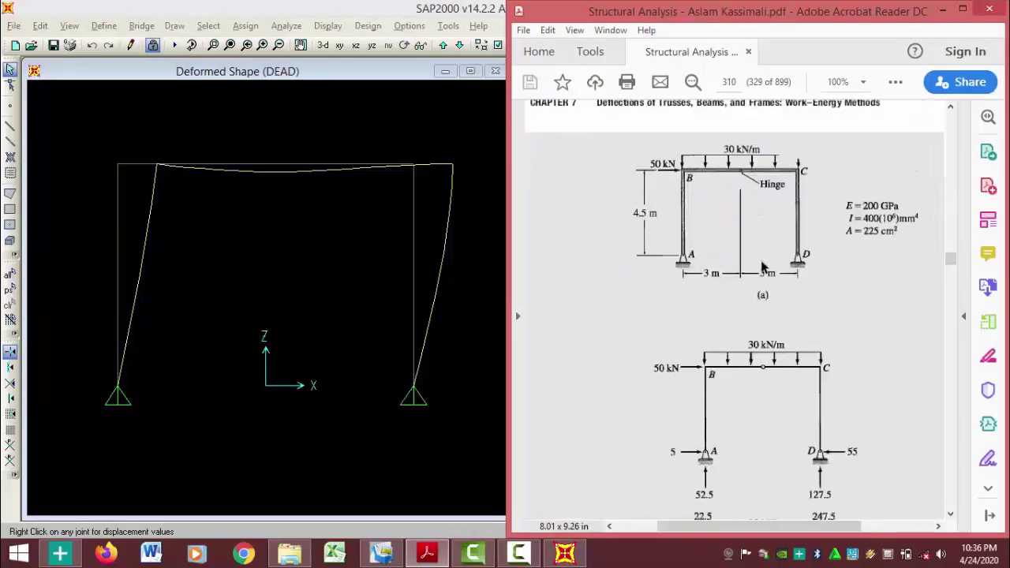
pyautogui.moveTo(453, 166)
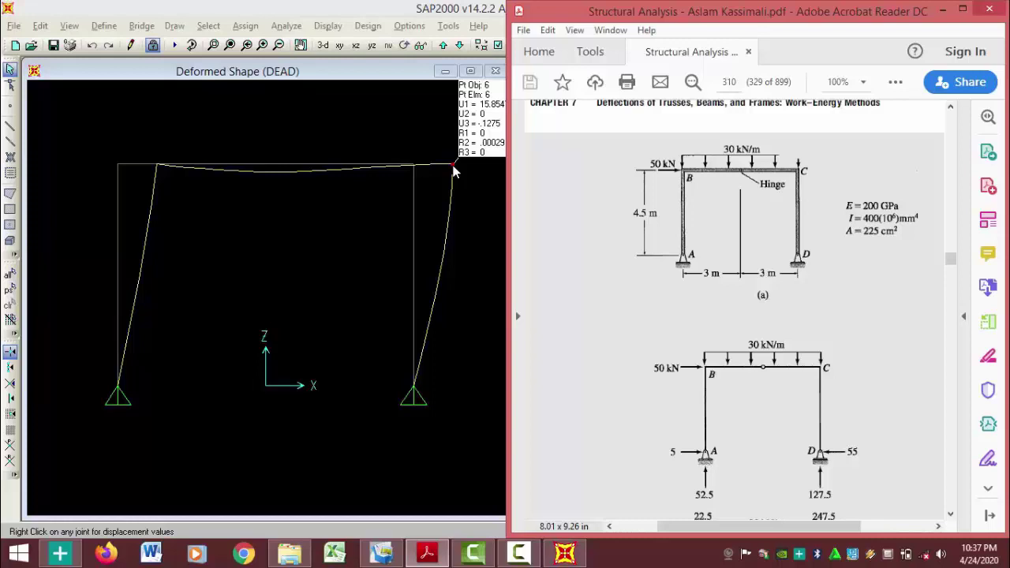
pyautogui.click(454, 169)
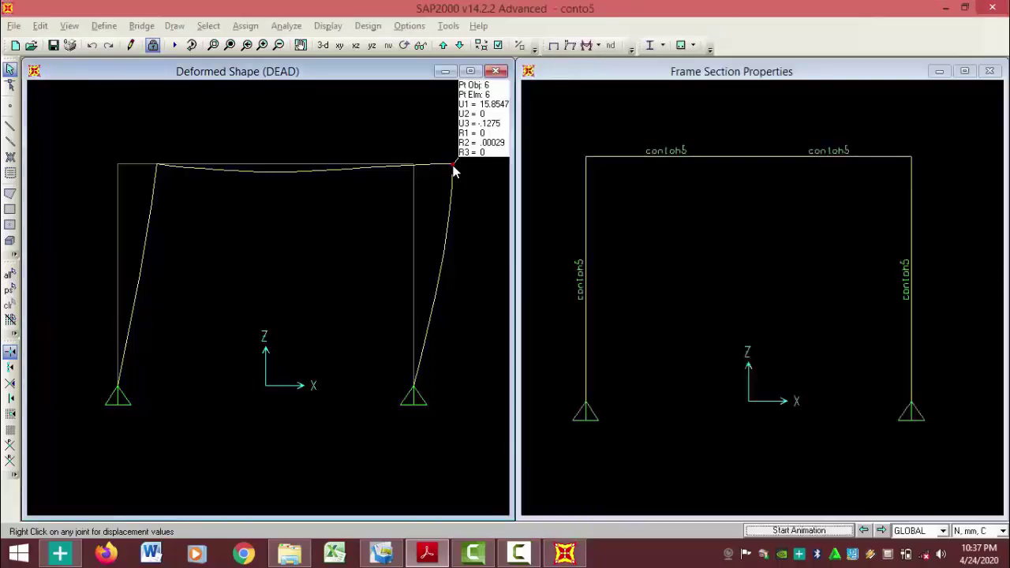
pyautogui.moveTo(454, 169)
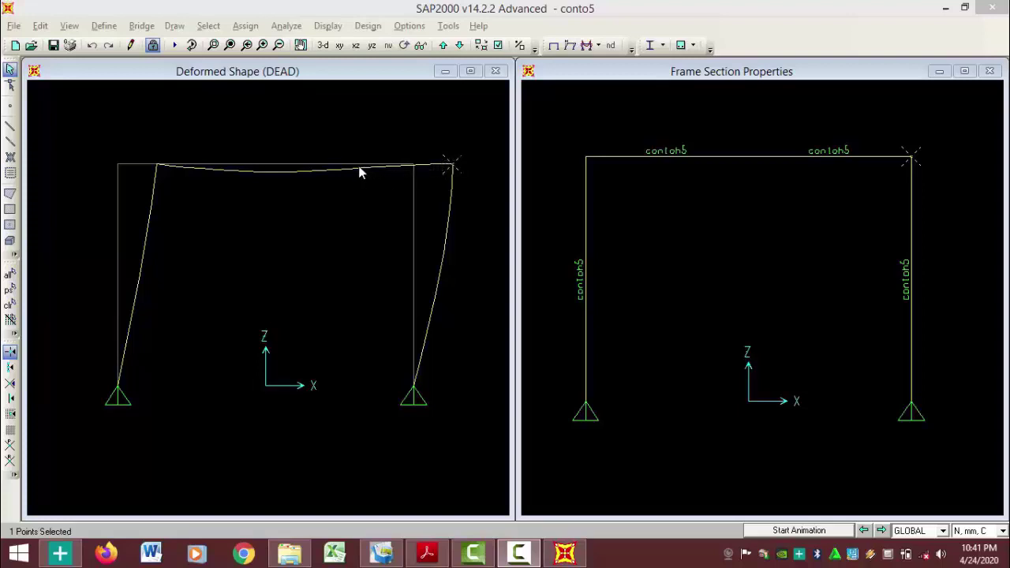
# - Select the two beam segments on either side of the mid-beam hinge in the deformed shape view
pyautogui.click(324, 121)
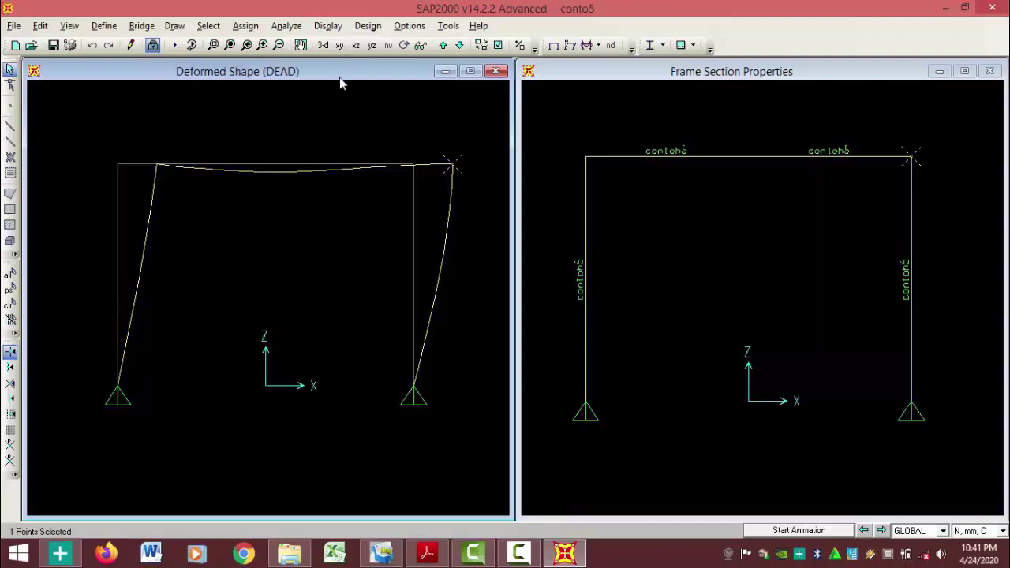
pyautogui.click(299, 170)
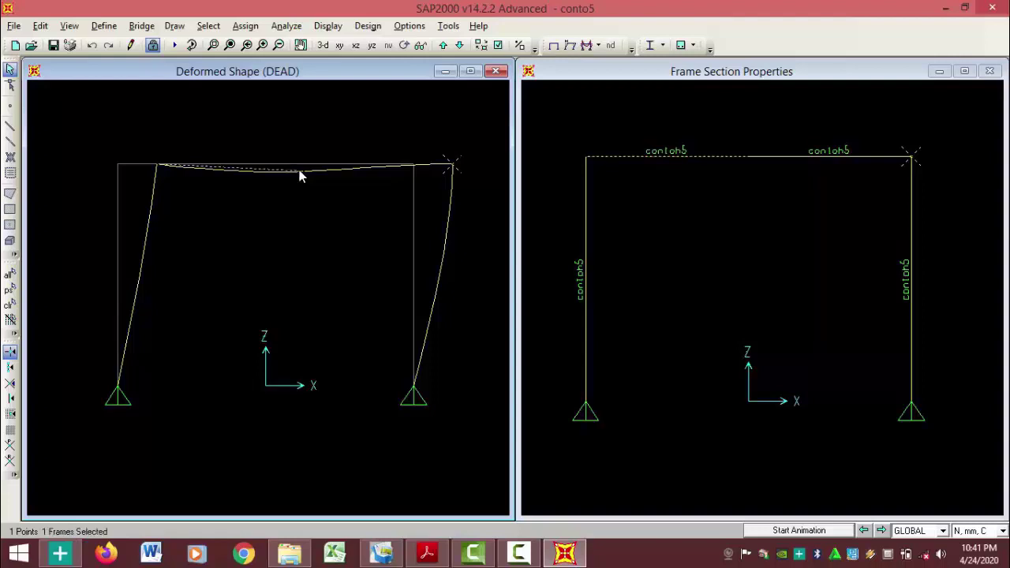
pyautogui.click(355, 170)
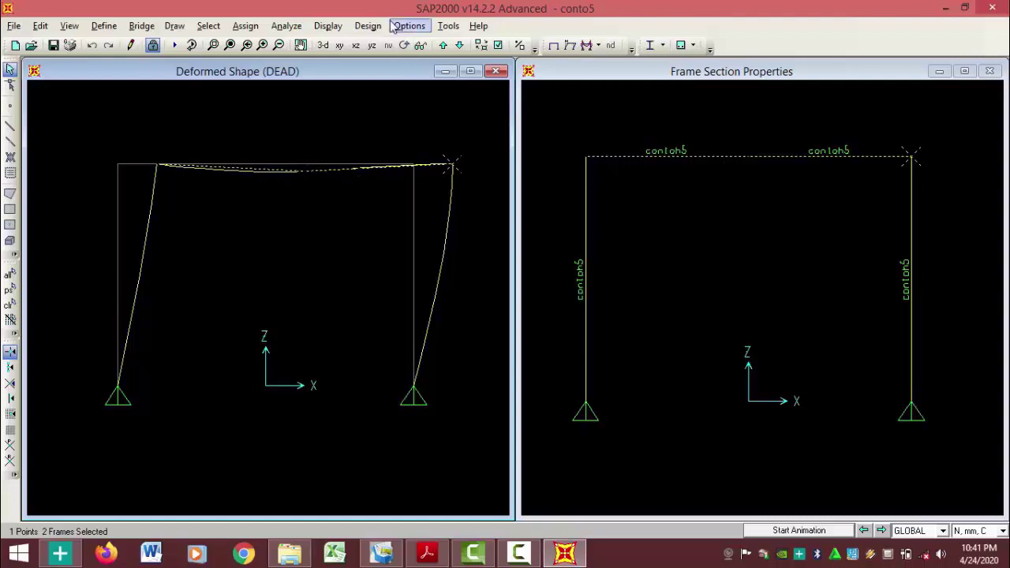
# - Show the Element Forces - Frames results table for the selection, leaving out the Element Joint Forces - Frames table
pyautogui.click(327, 25)
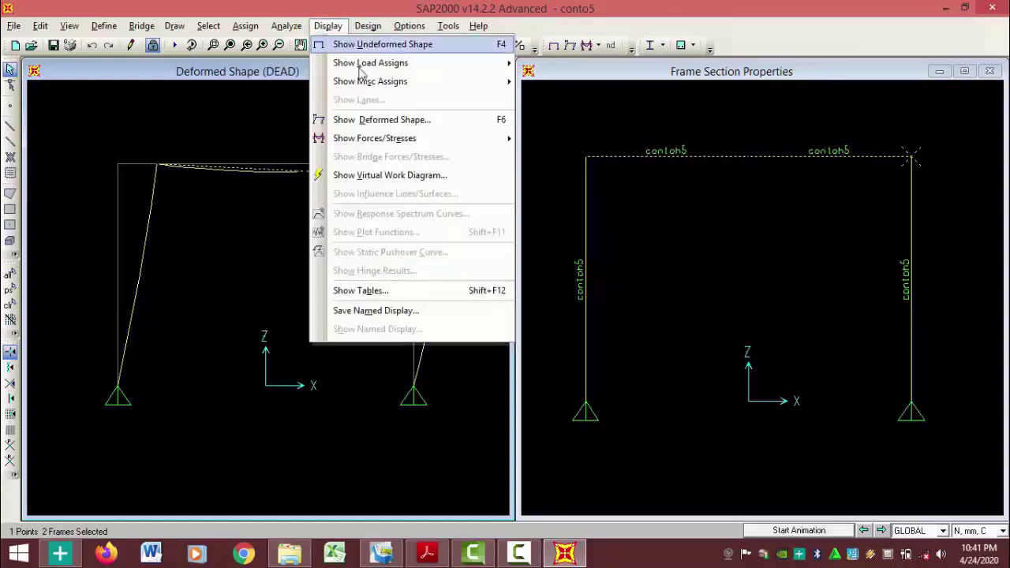
pyautogui.click(382, 290)
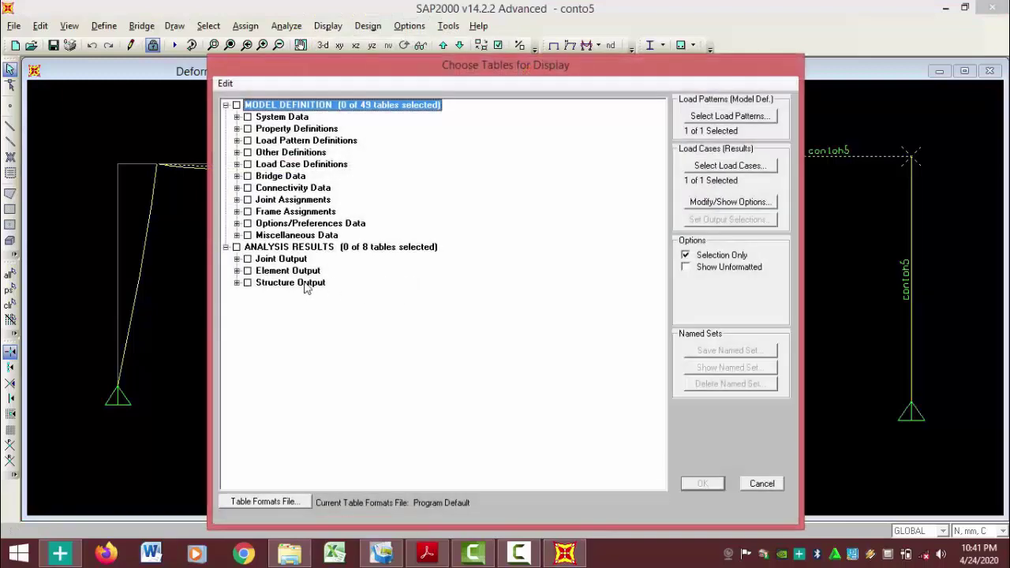
pyautogui.click(227, 248)
pyautogui.click(226, 248)
pyautogui.click(237, 271)
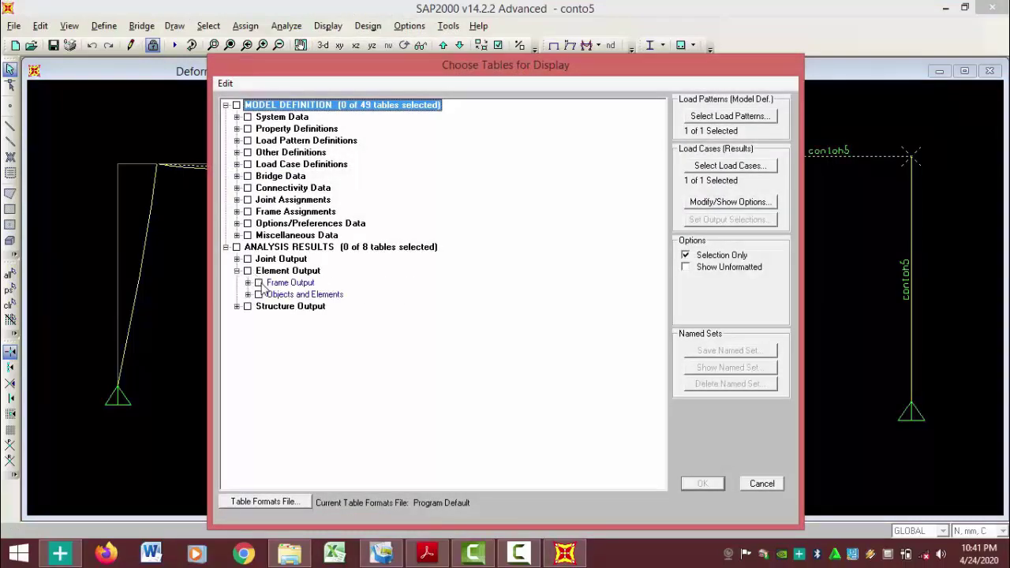
pyautogui.click(259, 283)
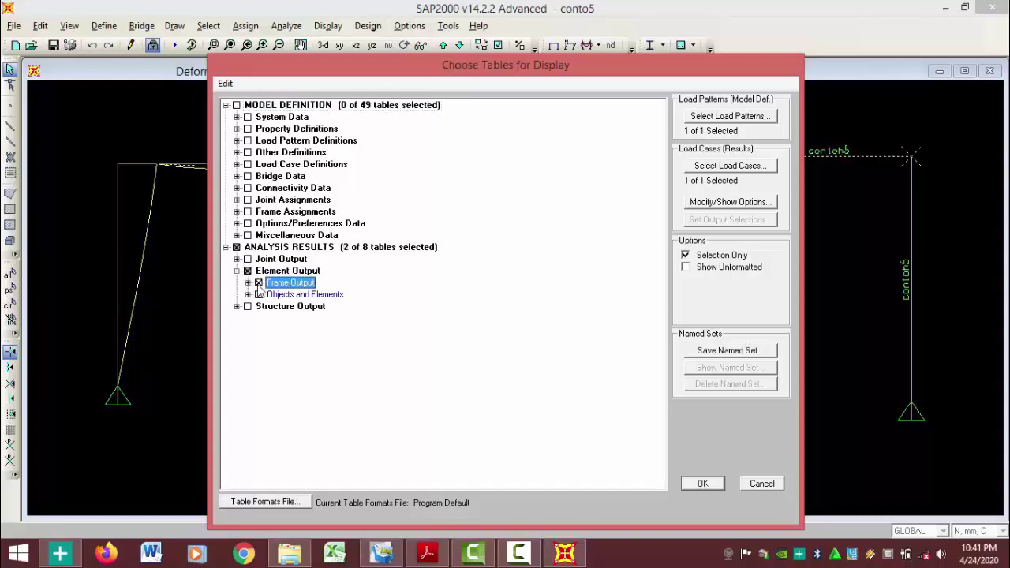
pyautogui.click(248, 283)
pyautogui.click(269, 306)
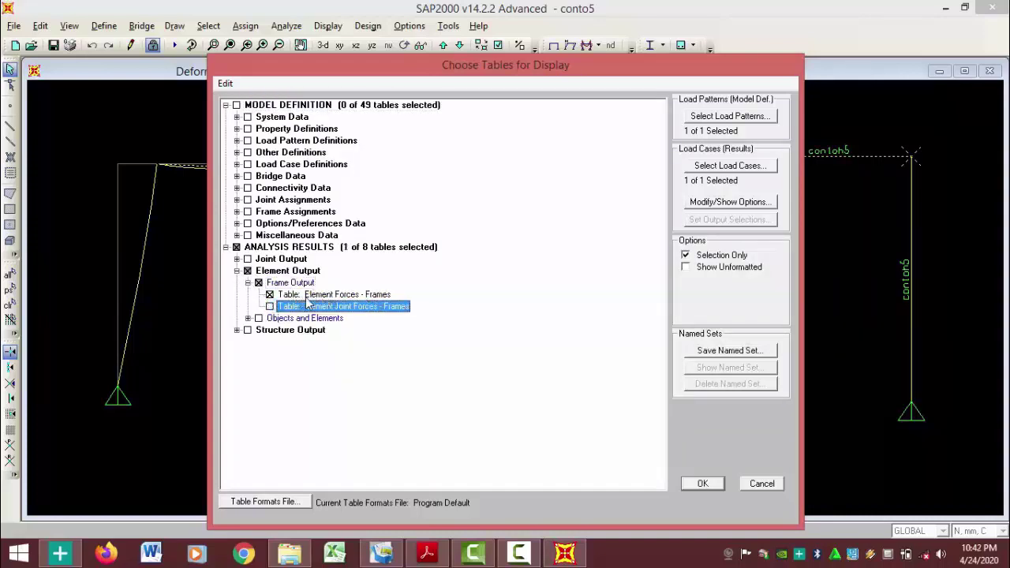
pyautogui.click(709, 483)
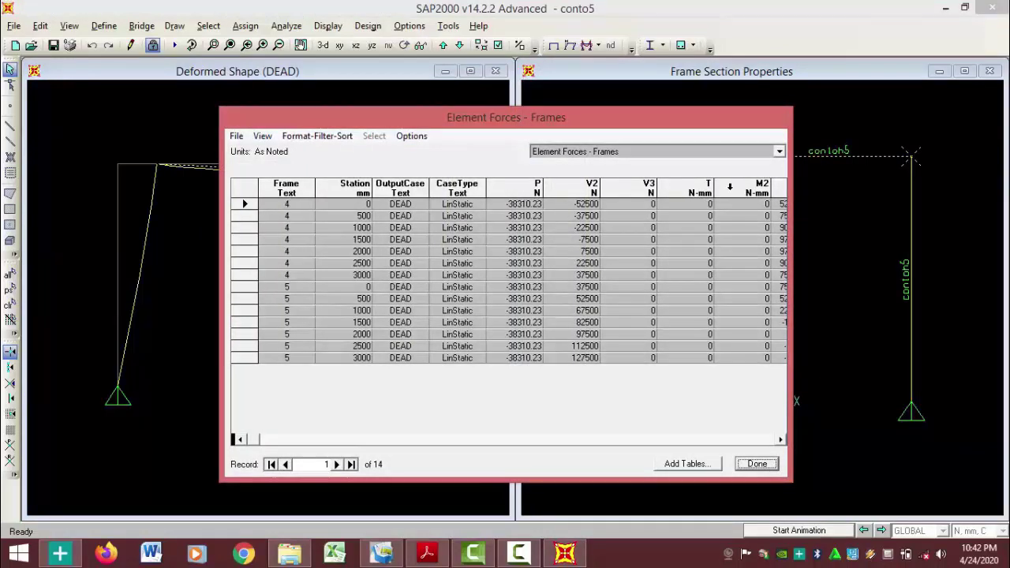
# - Examine the beam segments' element forces across all table columns, highlight the M3 moment column, and close the table
pyautogui.click(656, 150)
pyautogui.click(652, 162)
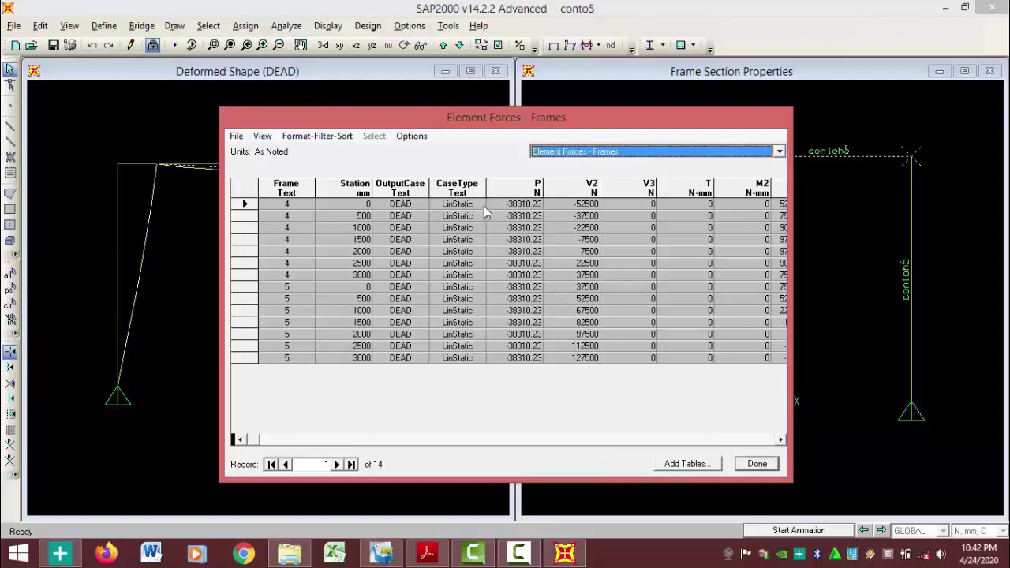
pyautogui.moveTo(256, 438); pyautogui.dragTo(286, 438)
pyautogui.click(781, 440)
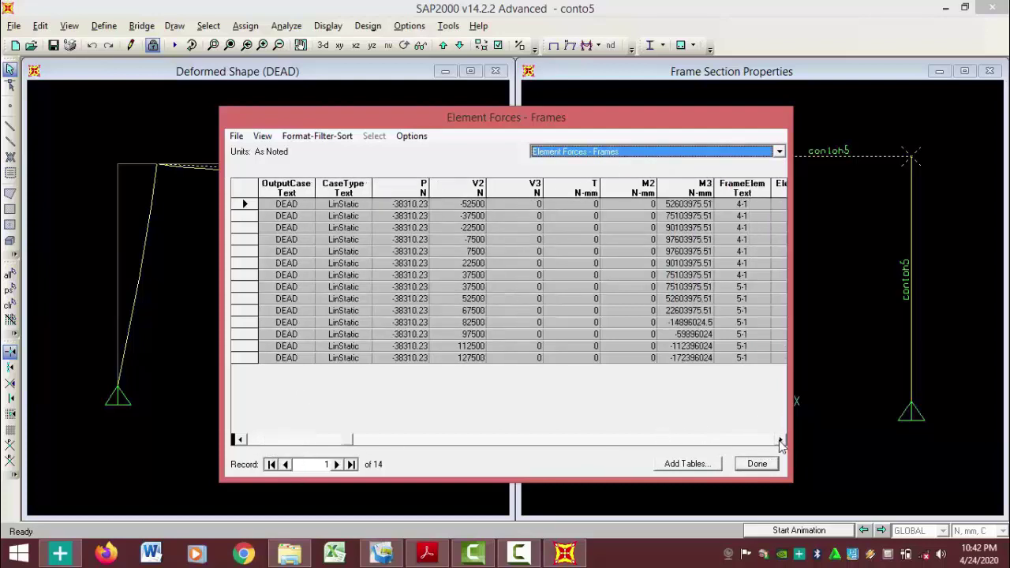
pyautogui.click(781, 440)
pyautogui.click(781, 440)
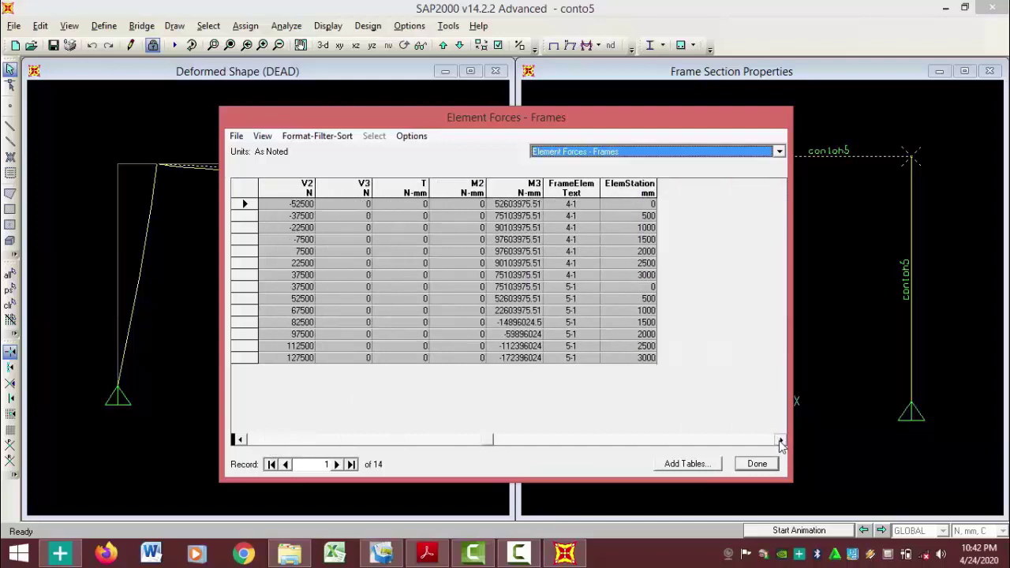
pyautogui.click(518, 184)
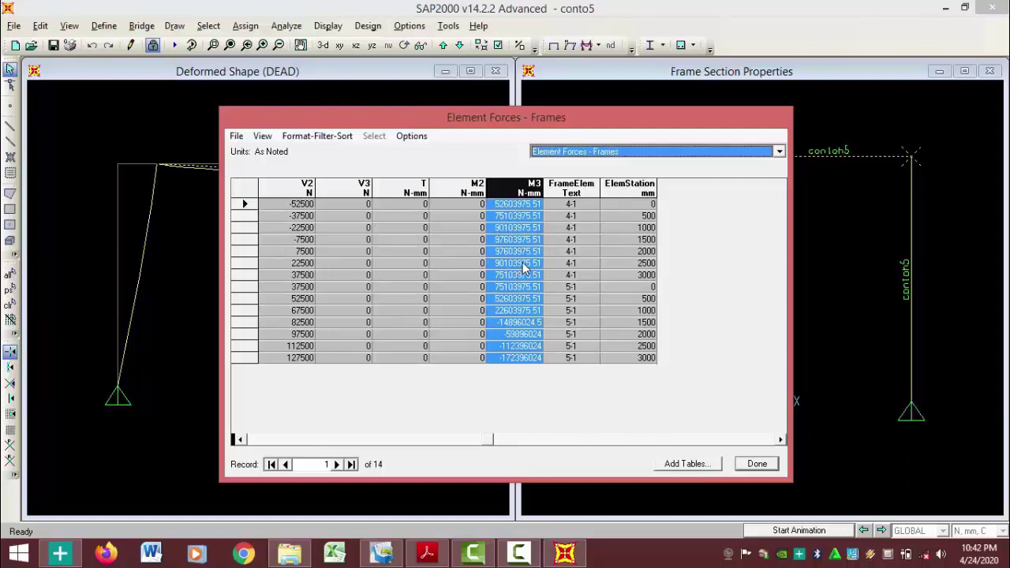
pyautogui.click(757, 464)
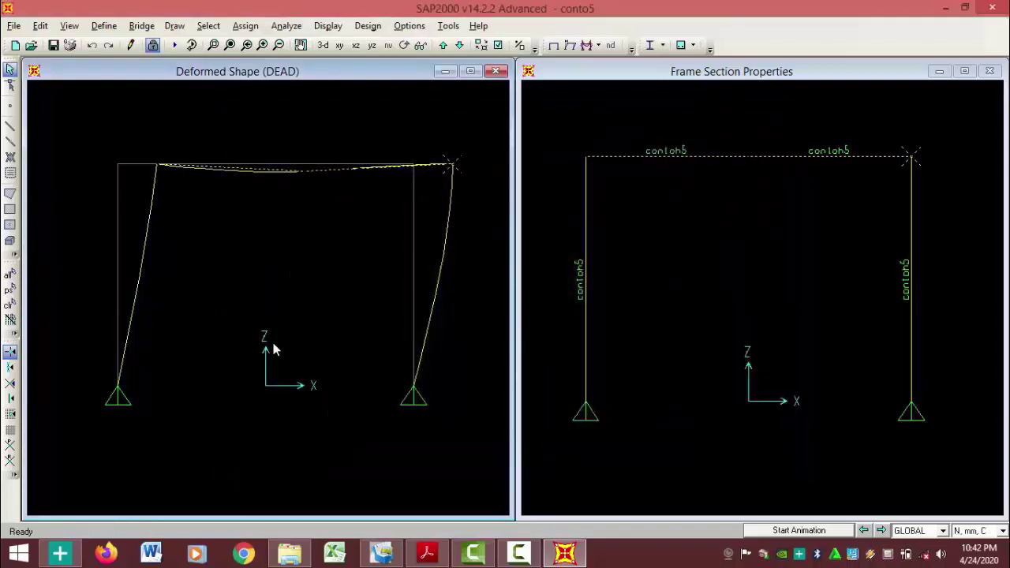